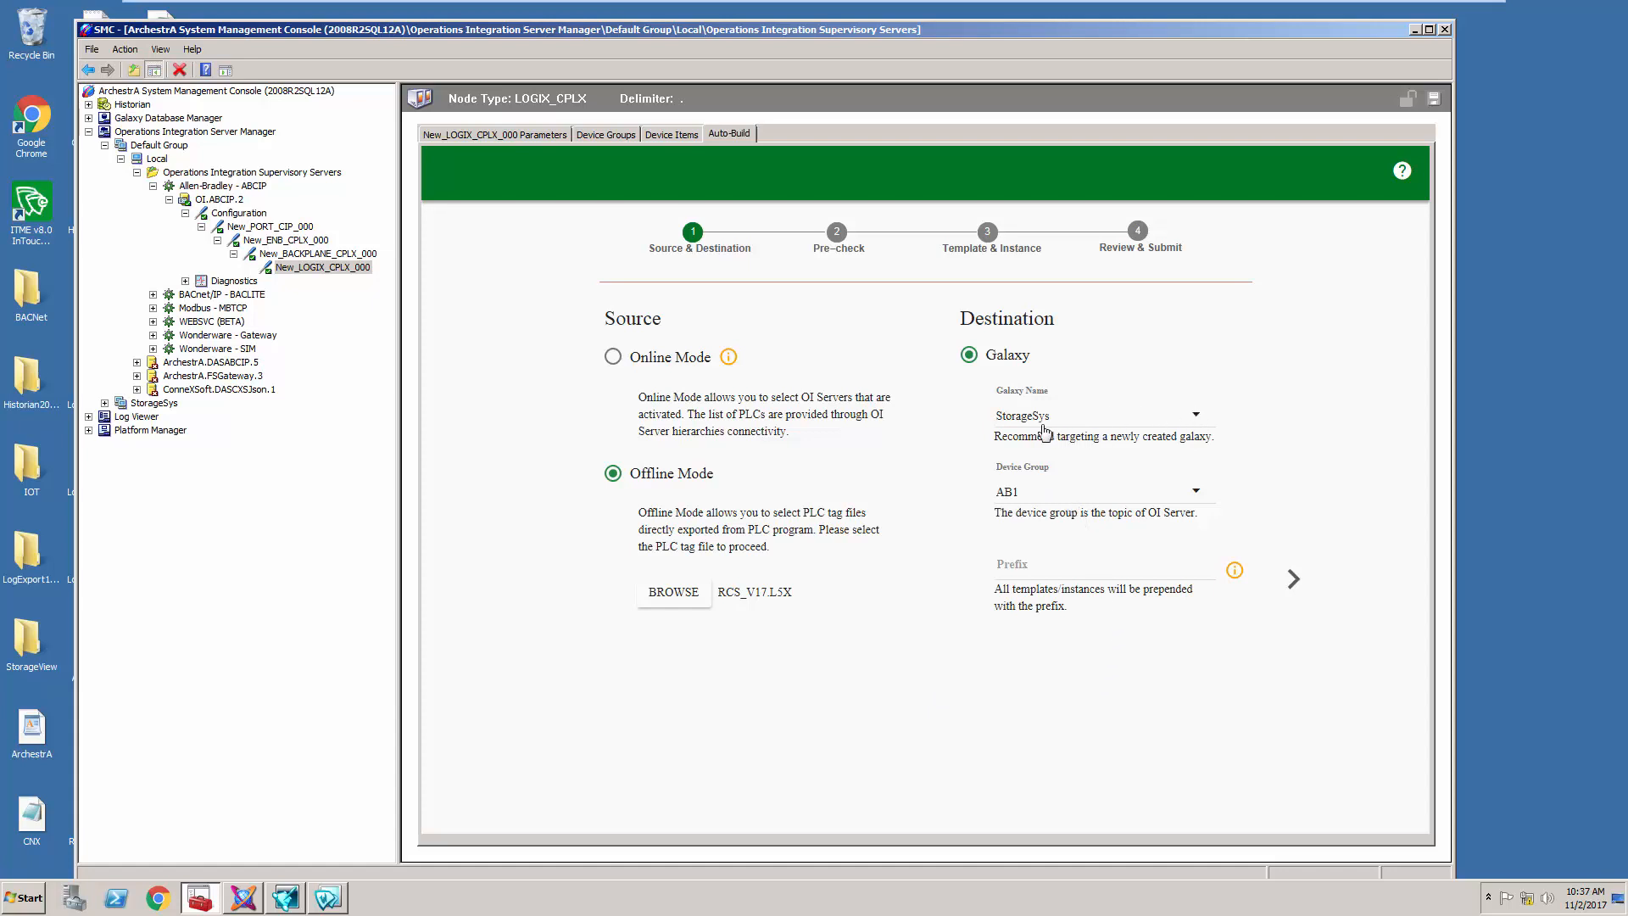
# Advance the offline auto-build of RCS_V17.L5X into galaxy StorageSys with device group AB1 past the pre-check.
pyautogui.click(1295, 582)
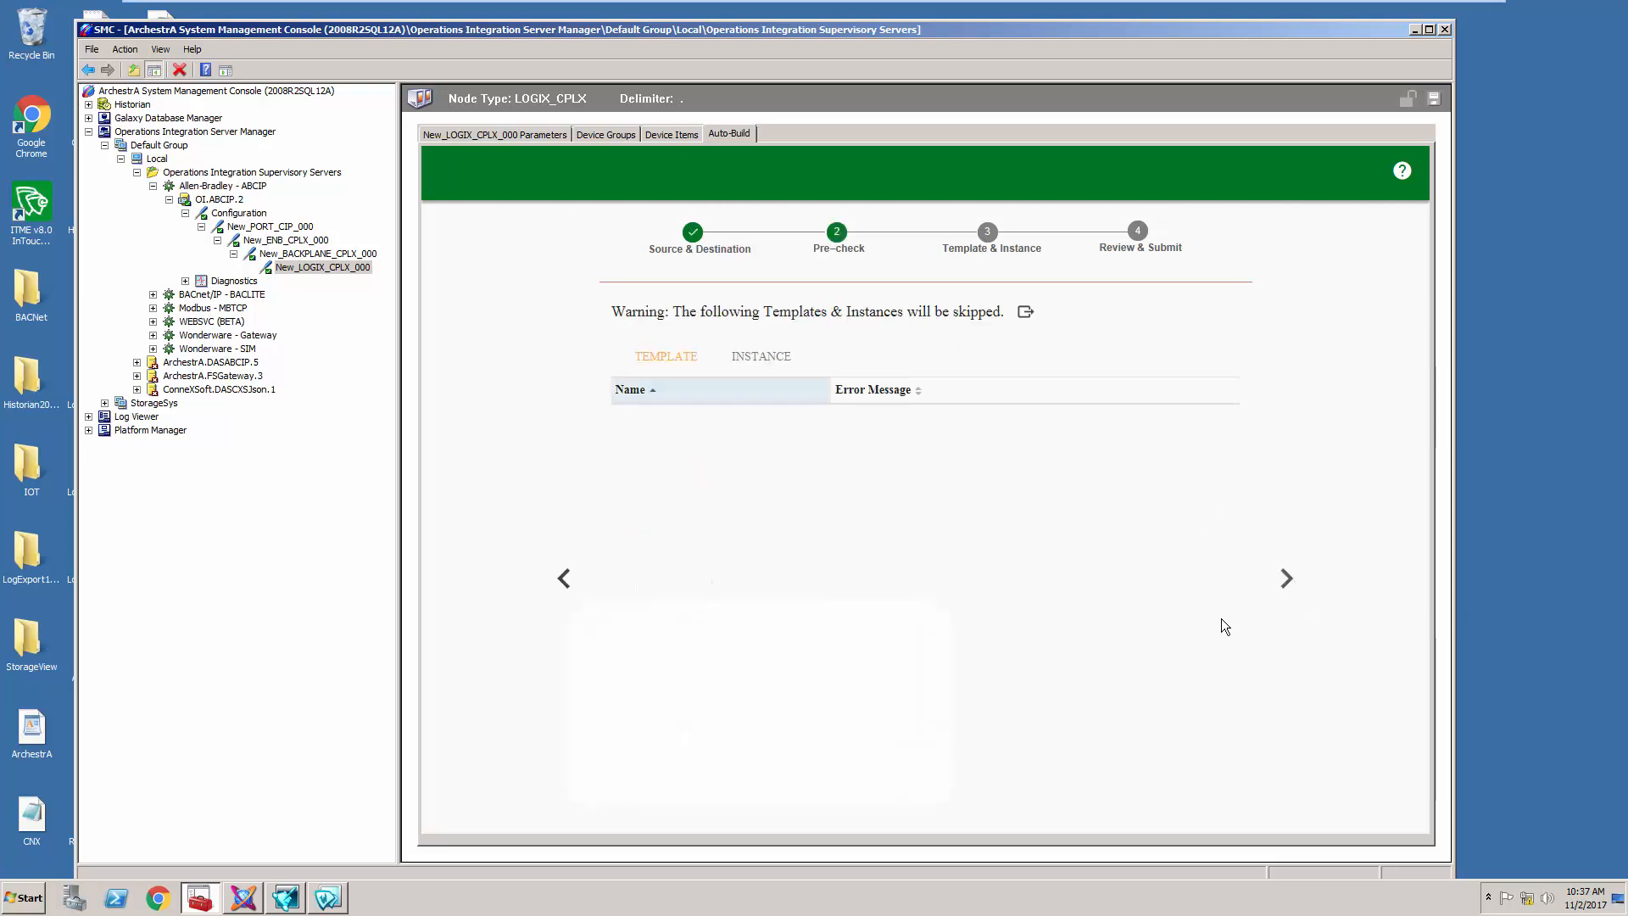
pyautogui.click(1285, 582)
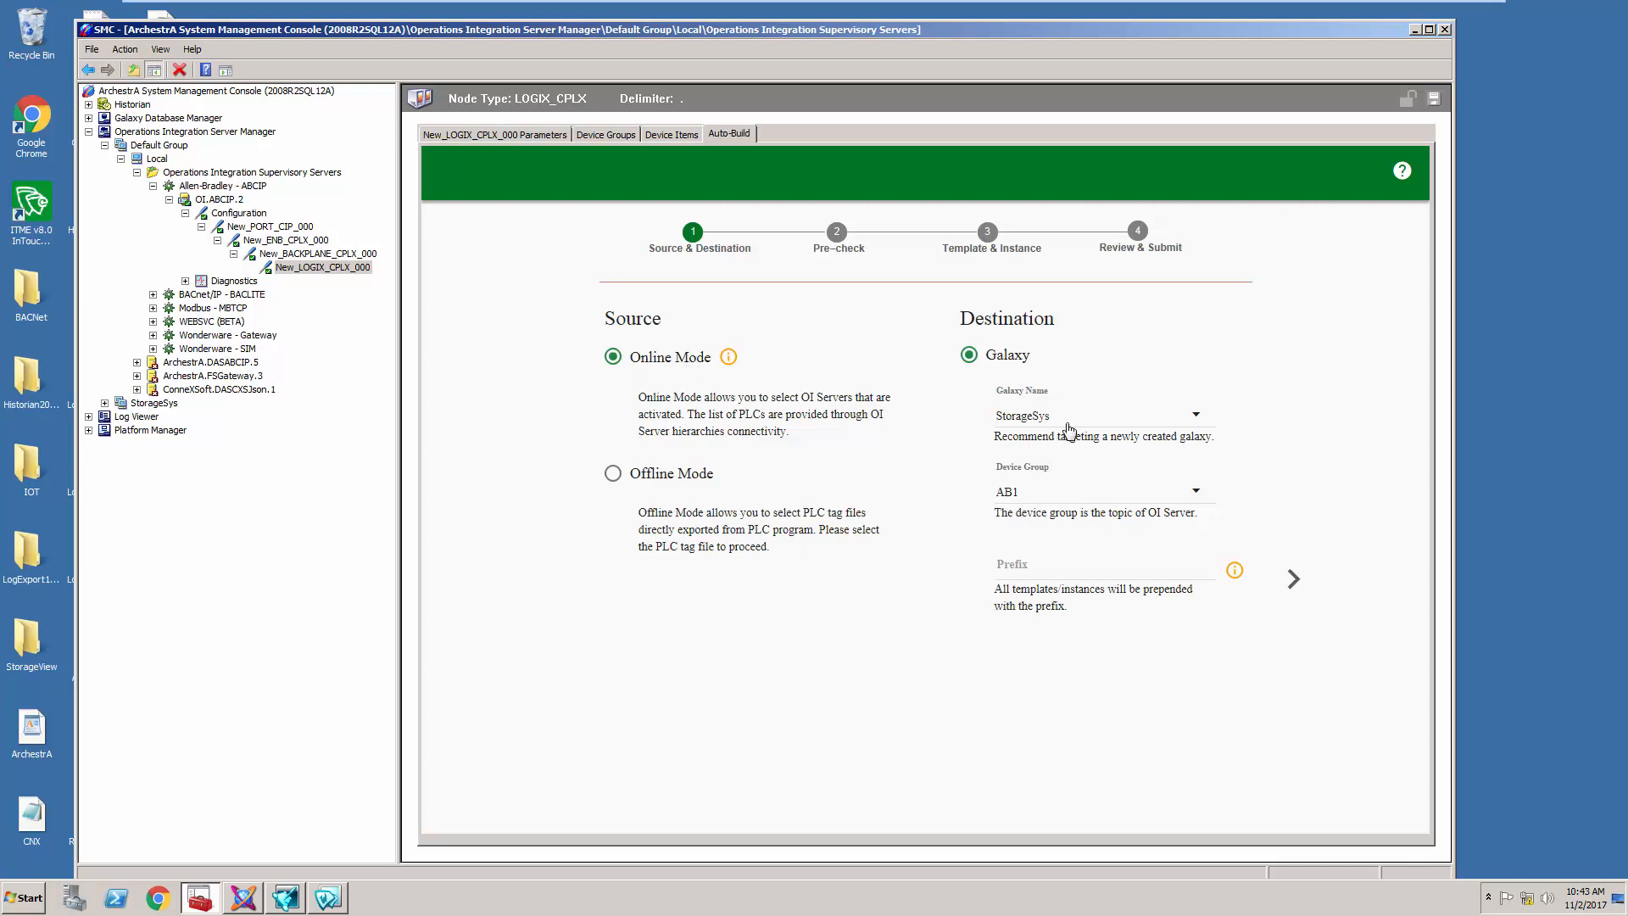
# Auto-build the Tank template with all its attributes and instances in online mode into galaxy StorageSys, using device group AB1.
pyautogui.click(1293, 581)
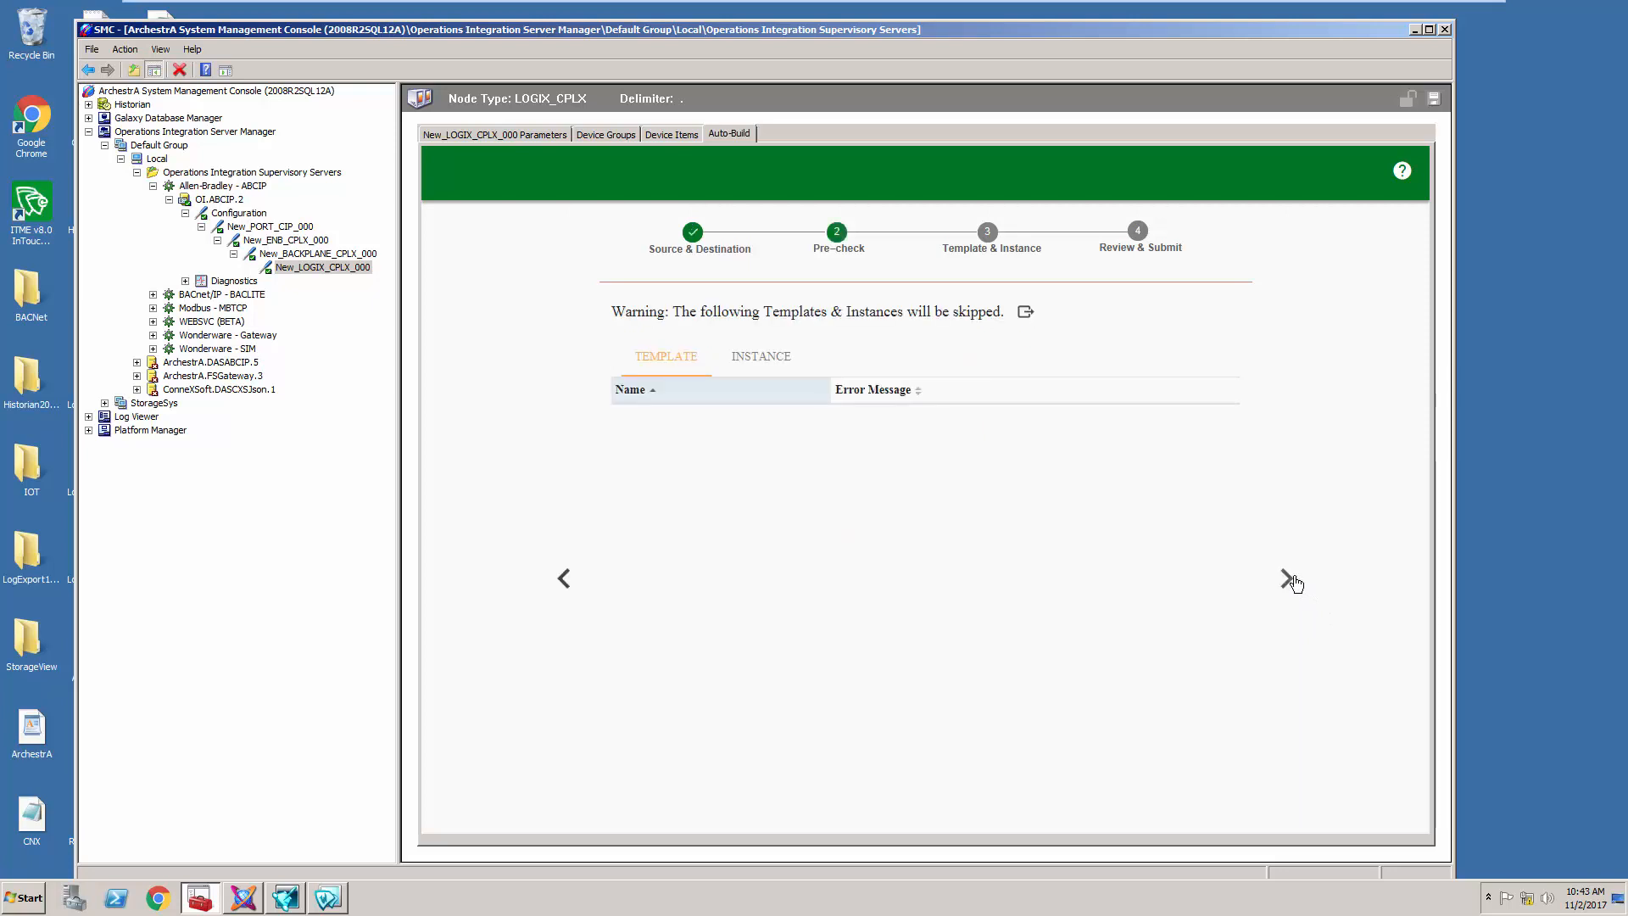
pyautogui.click(1287, 583)
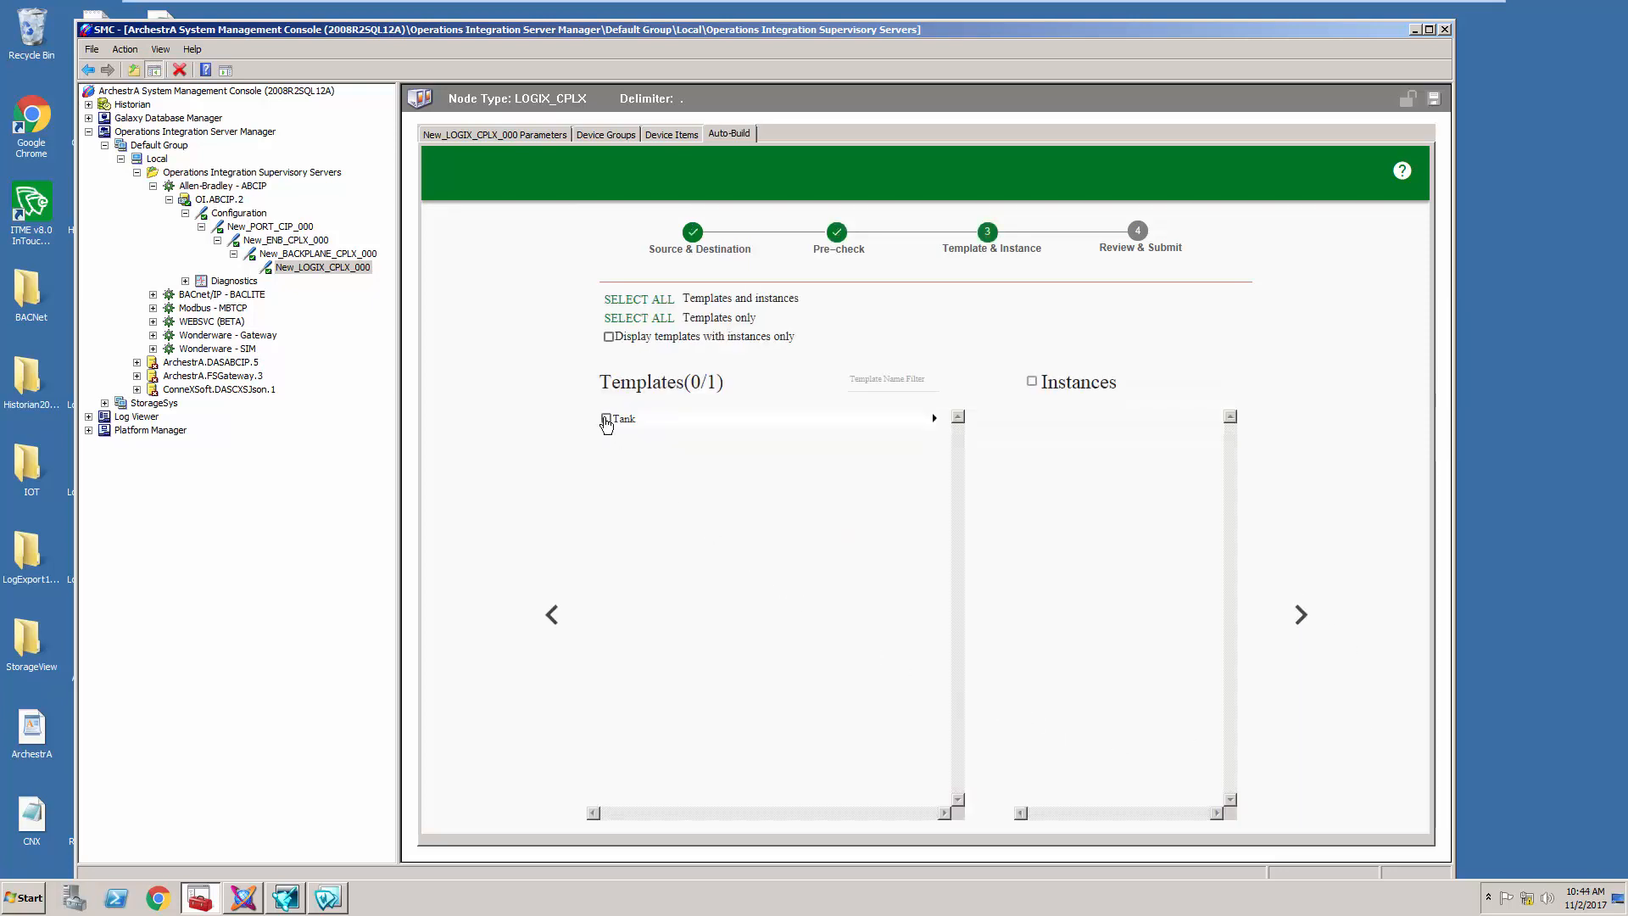
pyautogui.click(607, 419)
pyautogui.click(399, 278)
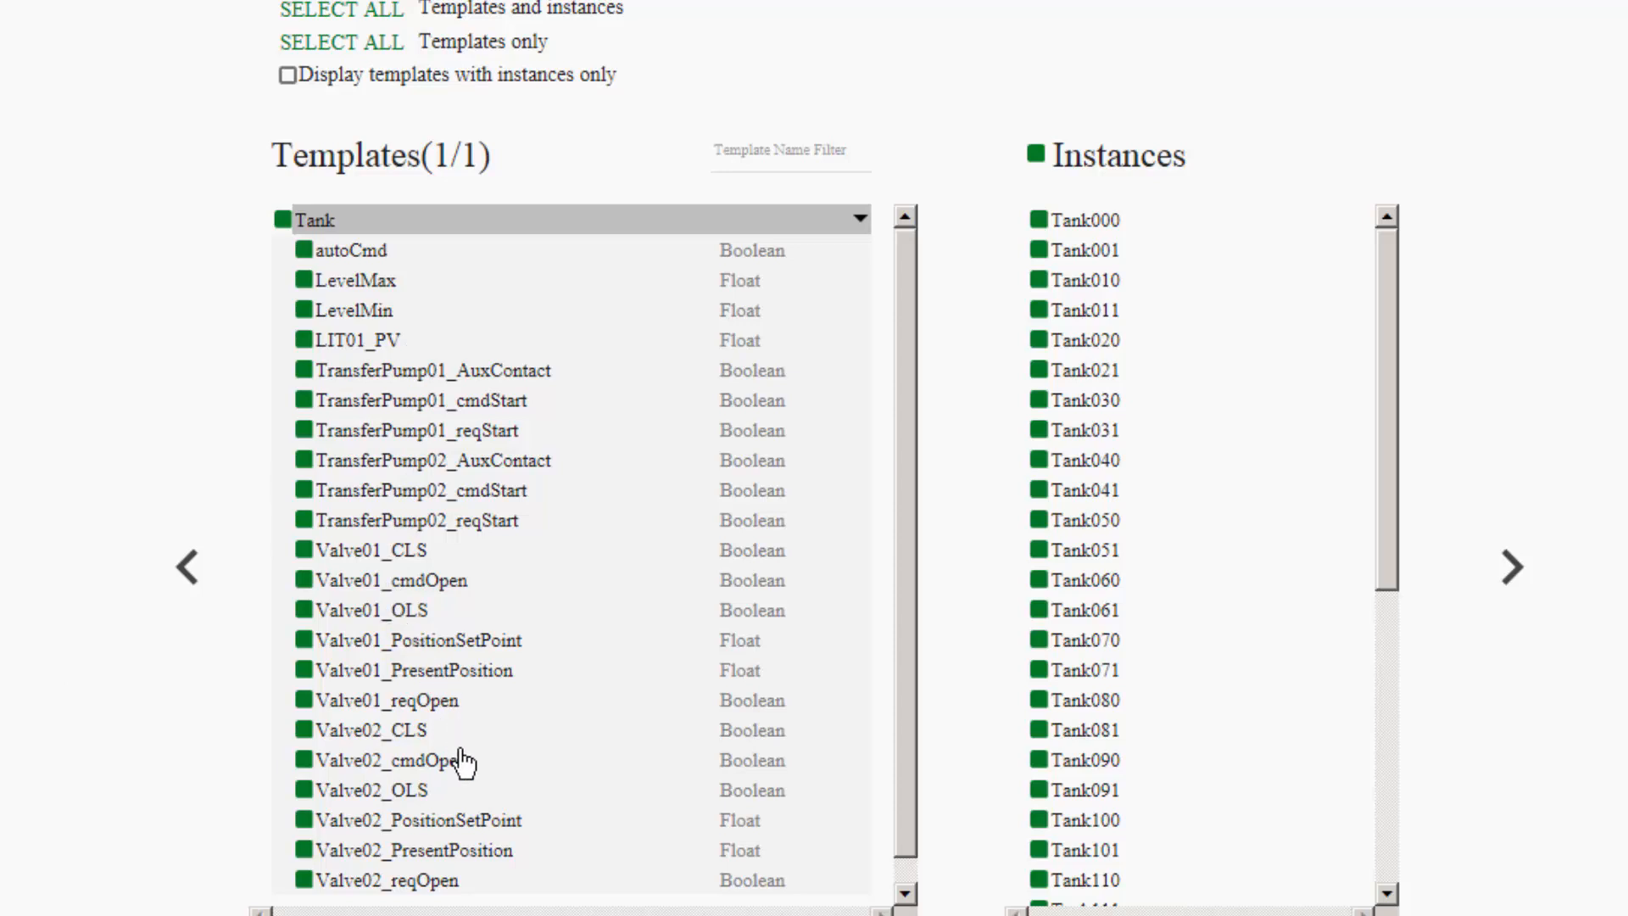
pyautogui.moveTo(1391, 456)
pyautogui.mouseDown()
pyautogui.moveTo(1371, 755)
pyautogui.moveTo(1376, 436)
pyautogui.mouseUp()
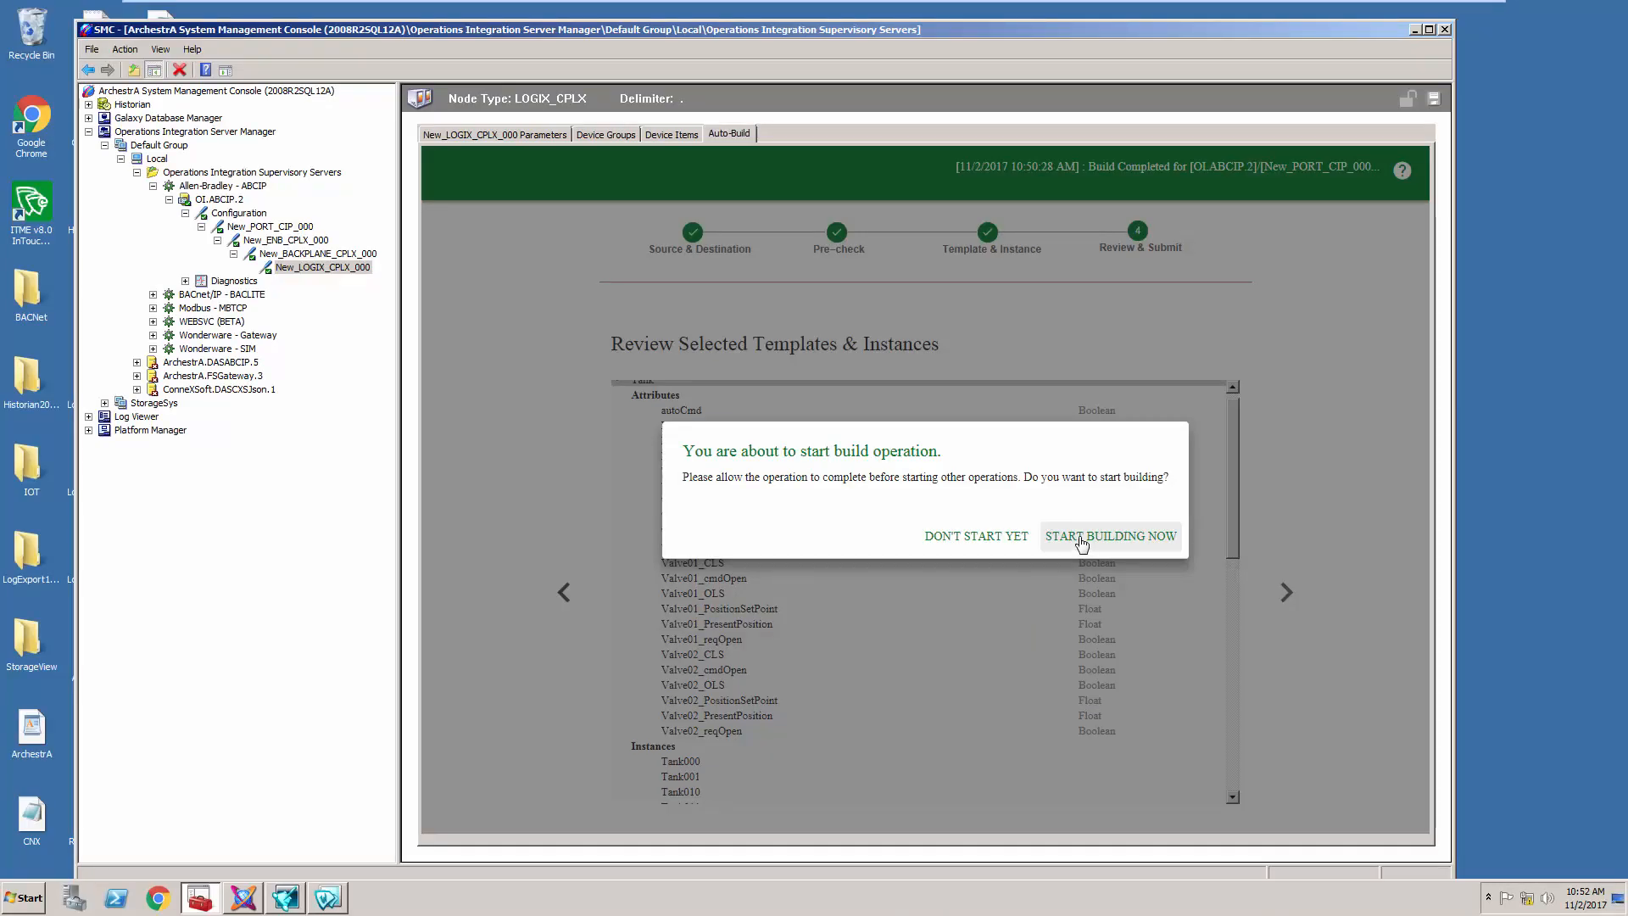
pyautogui.click(1081, 541)
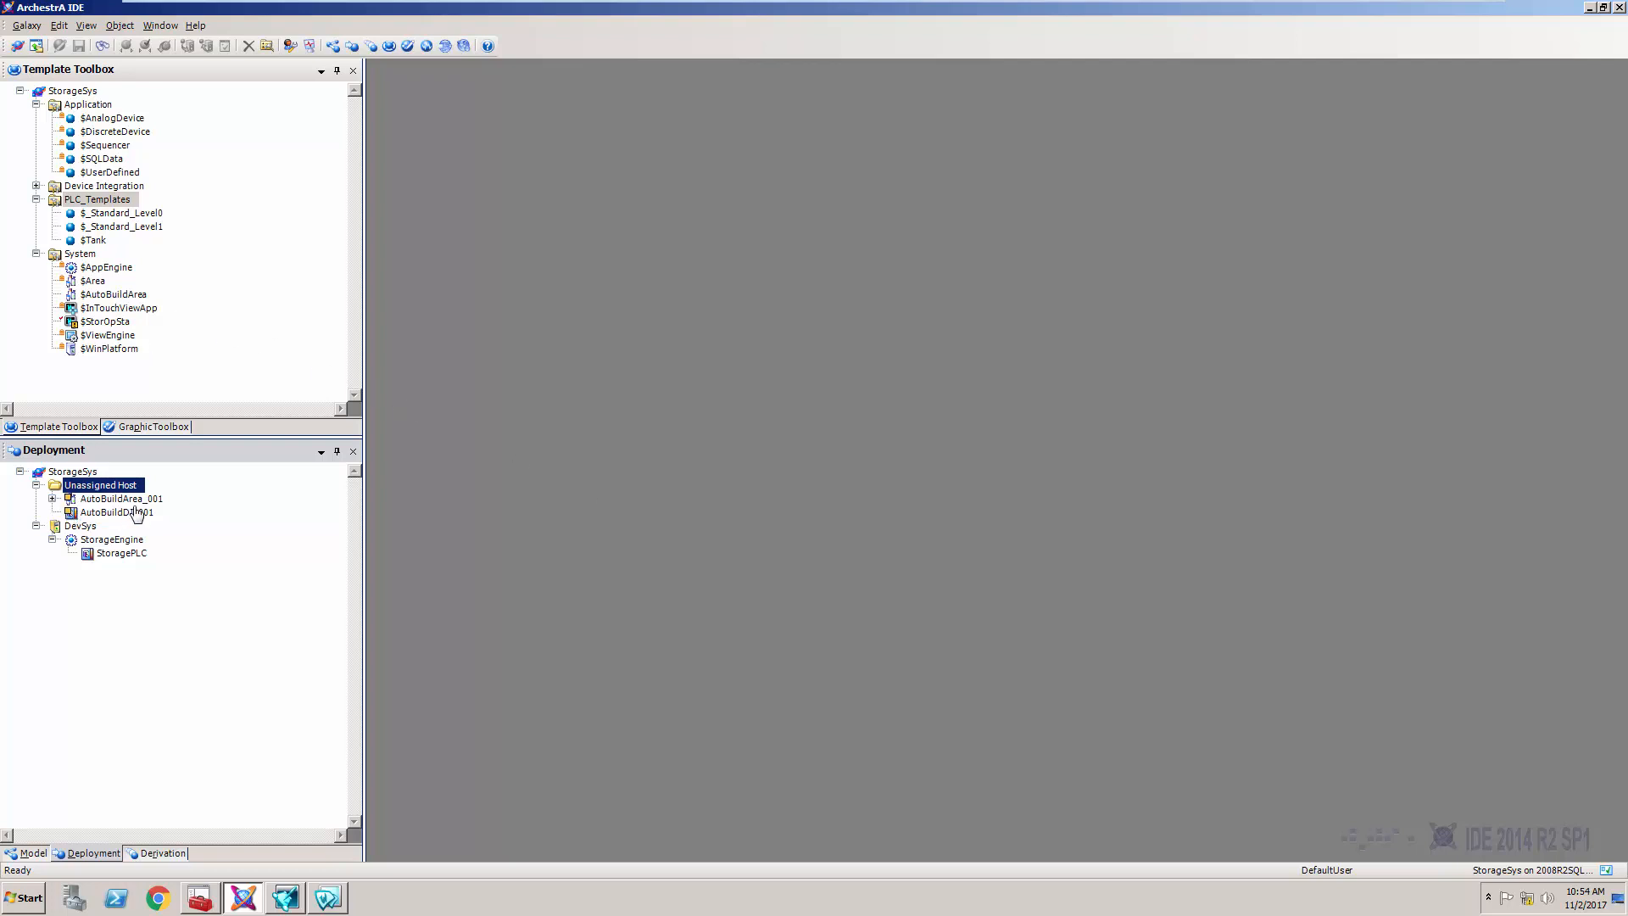
# Examine the tank instances under AutoBuildArea_001 in the galaxy's deployment tree and open Tank000.
pyautogui.click(52, 499)
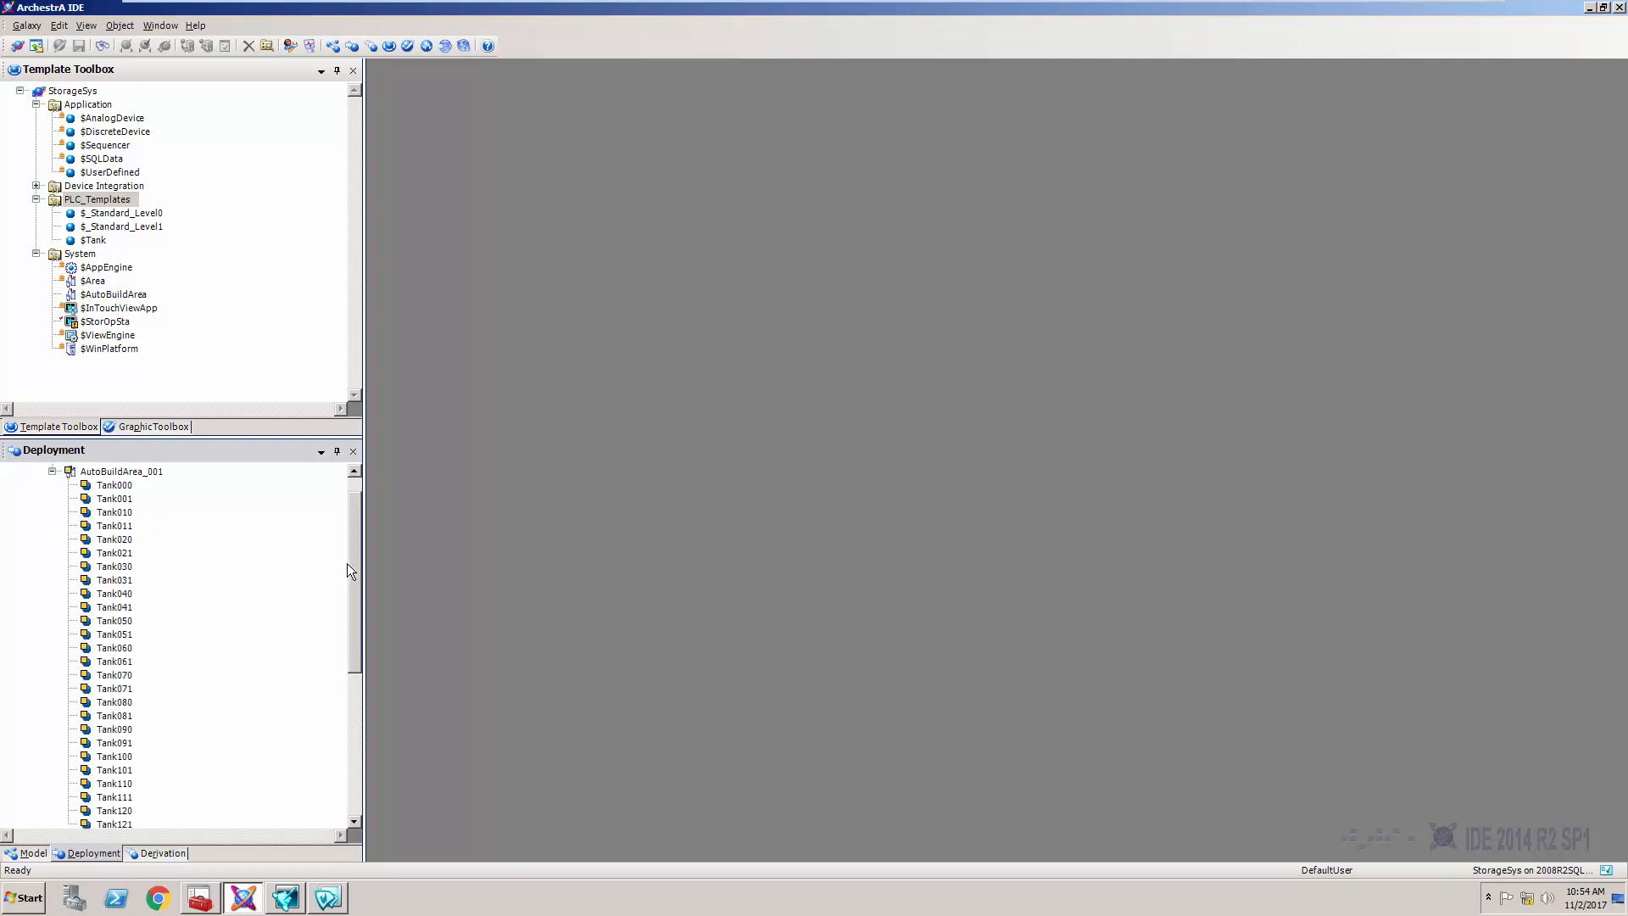
pyautogui.scroll(1, 347, 563)
pyautogui.click(119, 513)
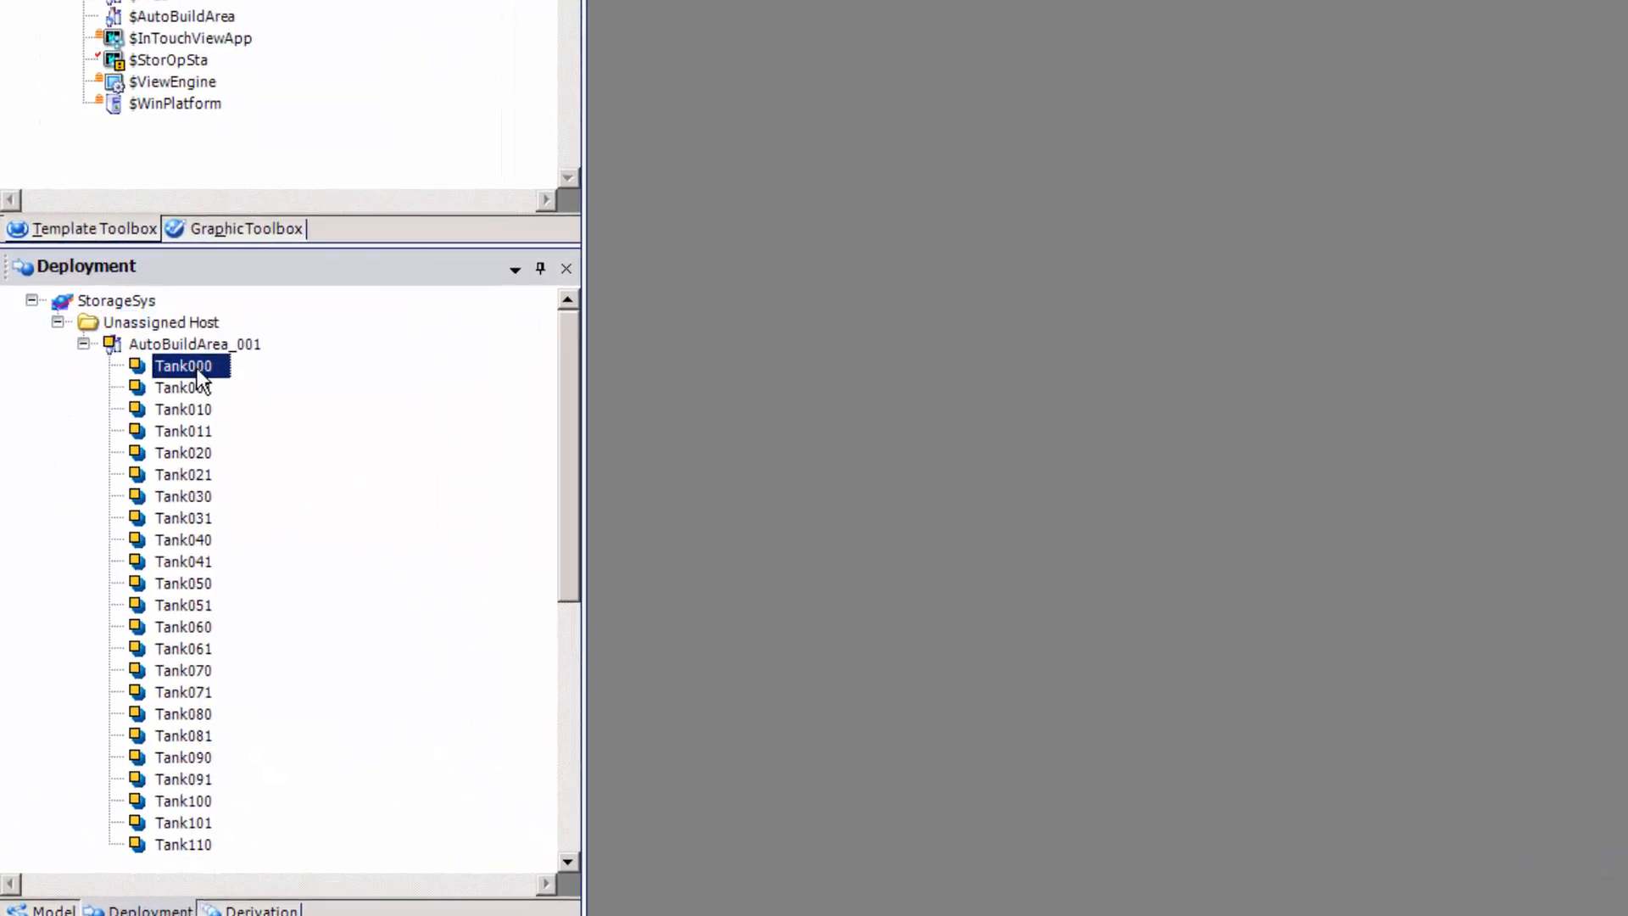
pyautogui.doubleClick(197, 370)
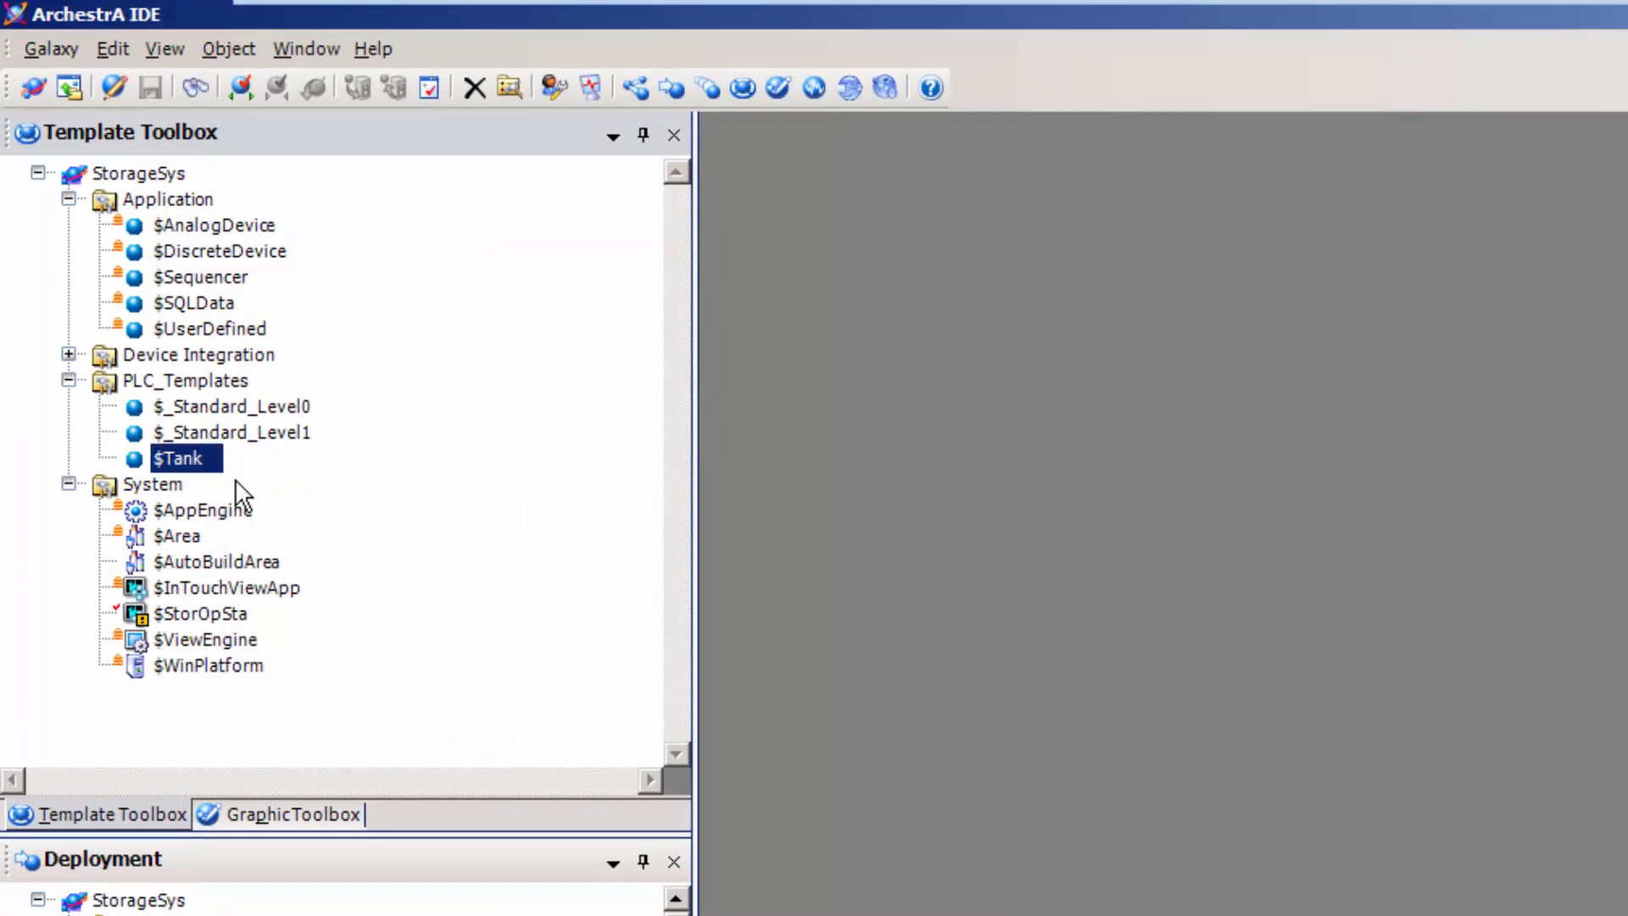
# Open the $Tank template's MyTankSys graphic, embed StorageTanks from the MyGraphics toolset and position it on the canvas.
pyautogui.doubleClick(170, 456)
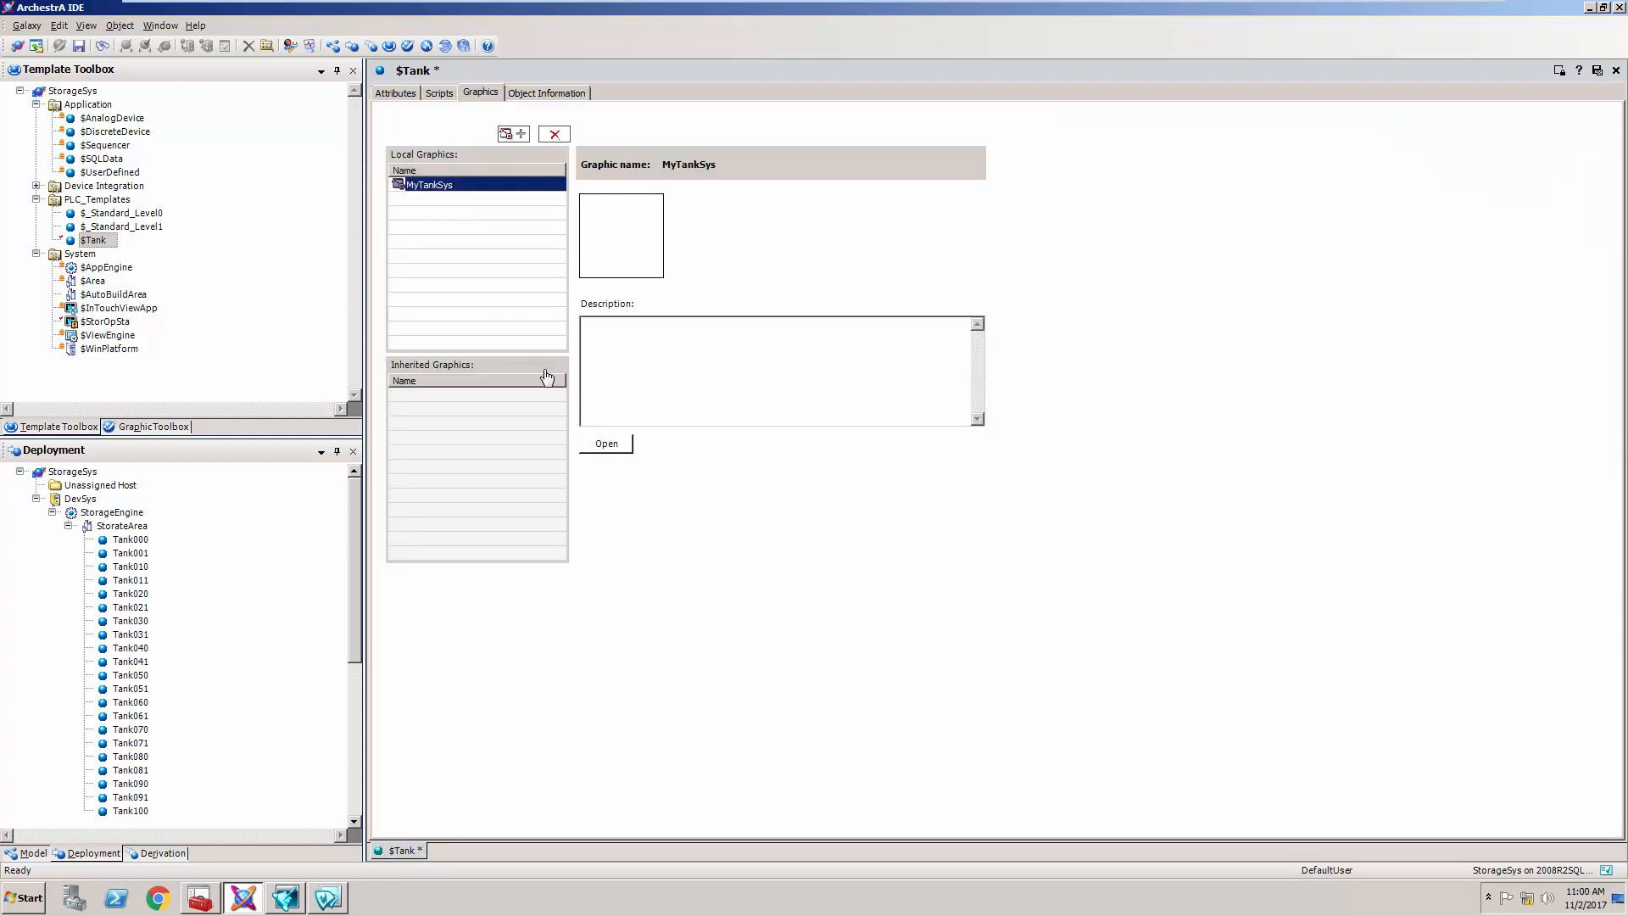
pyautogui.click(614, 448)
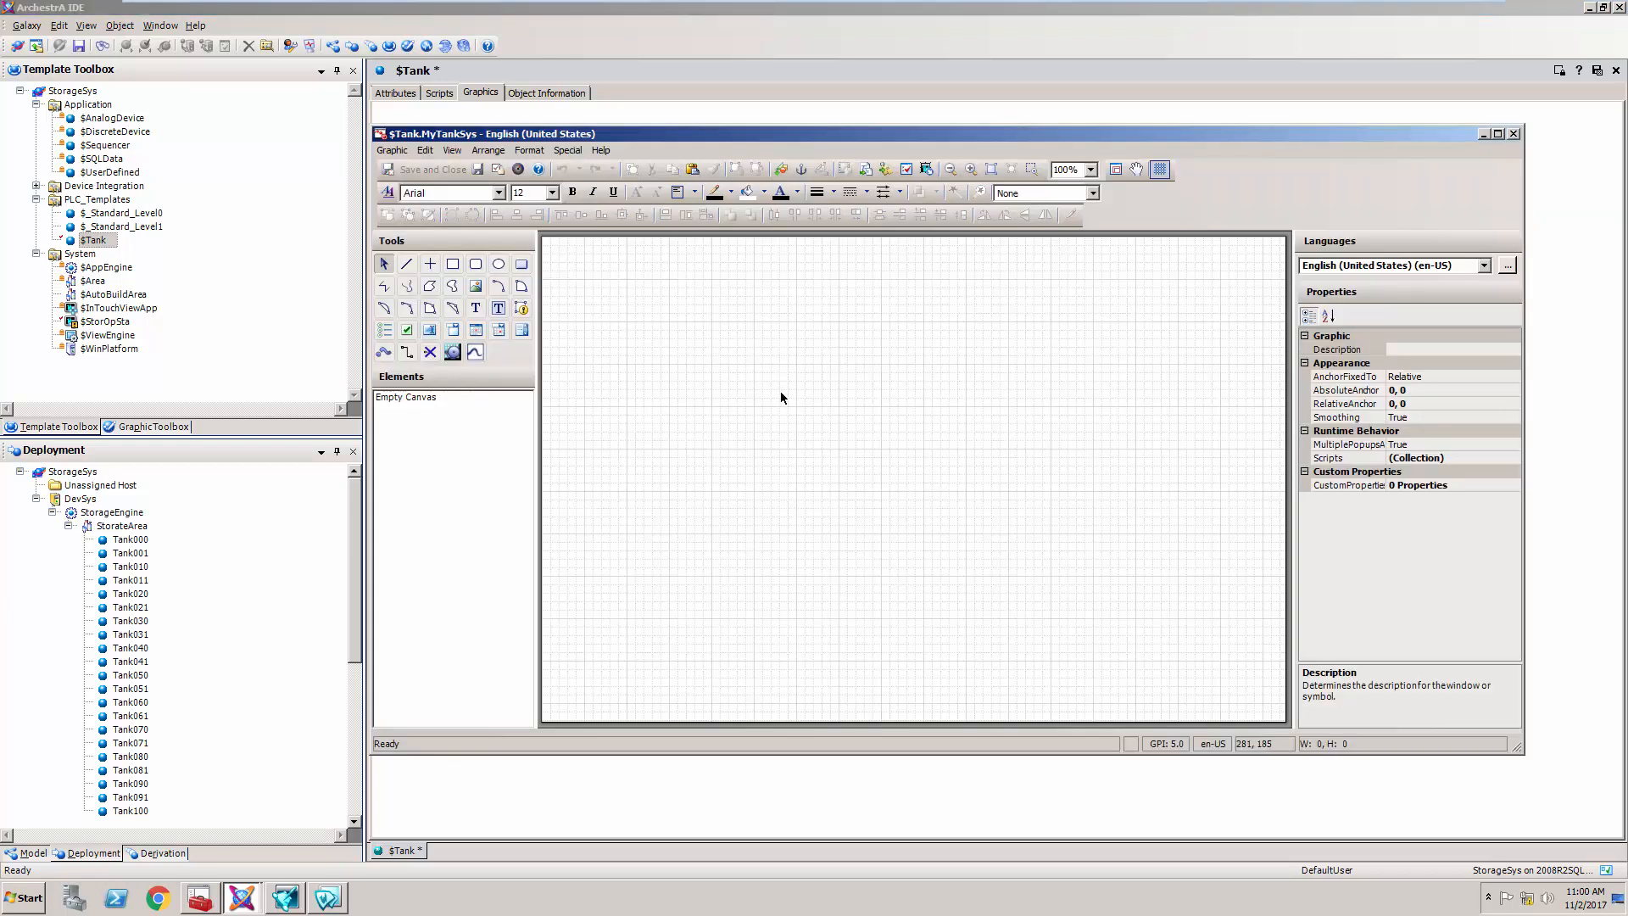
pyautogui.click(780, 169)
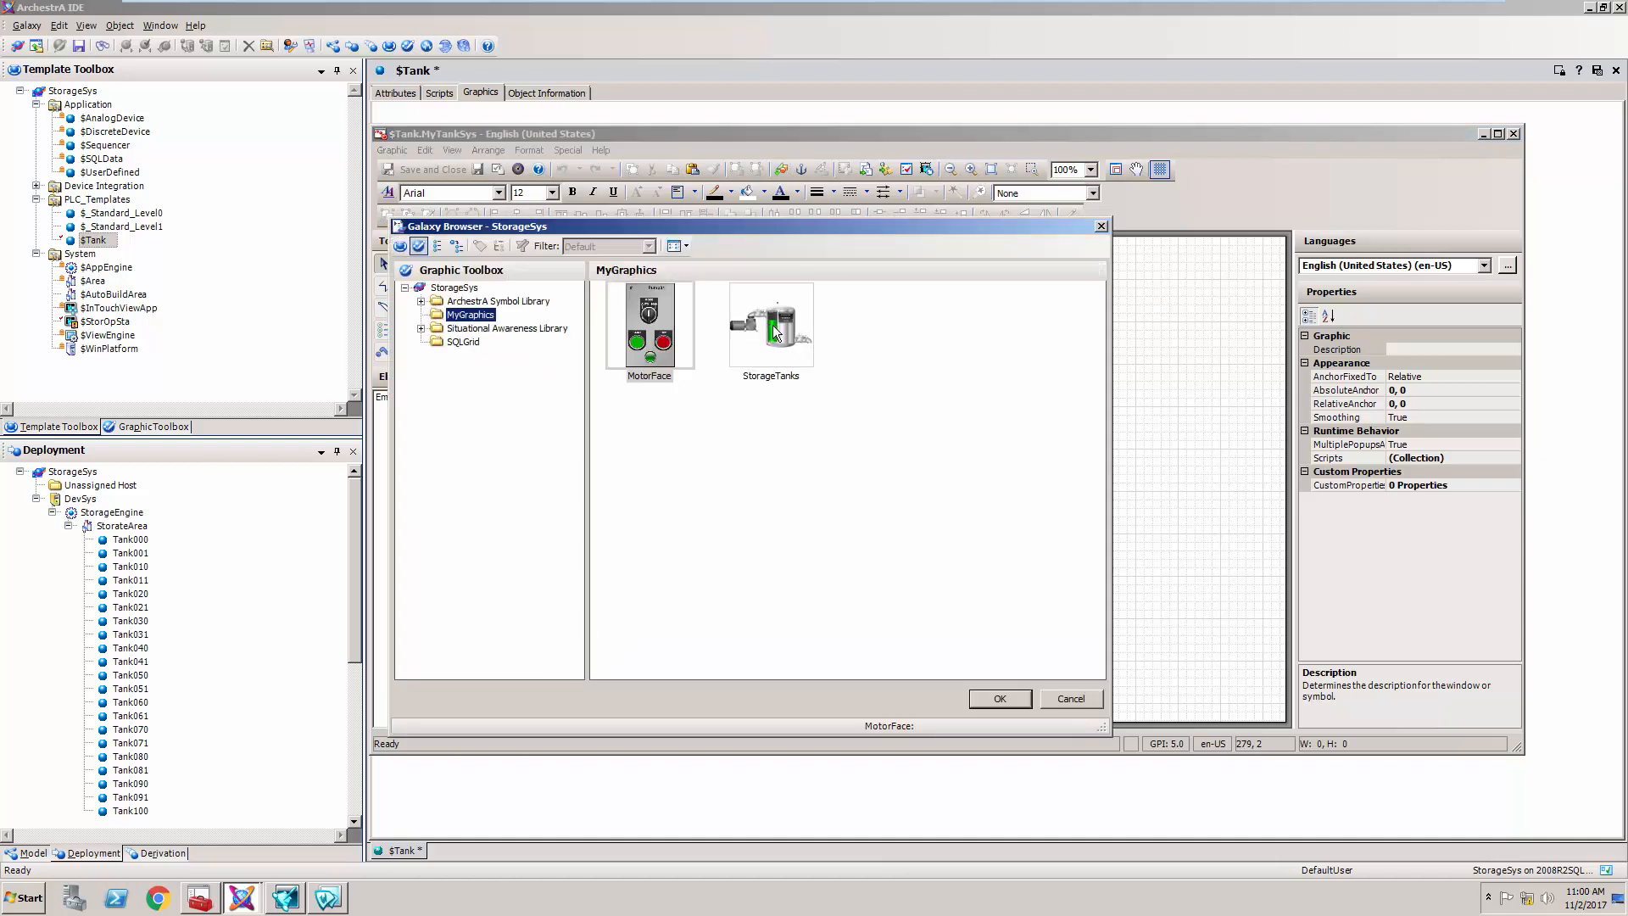
pyautogui.doubleClick(770, 324)
pyautogui.click(772, 323)
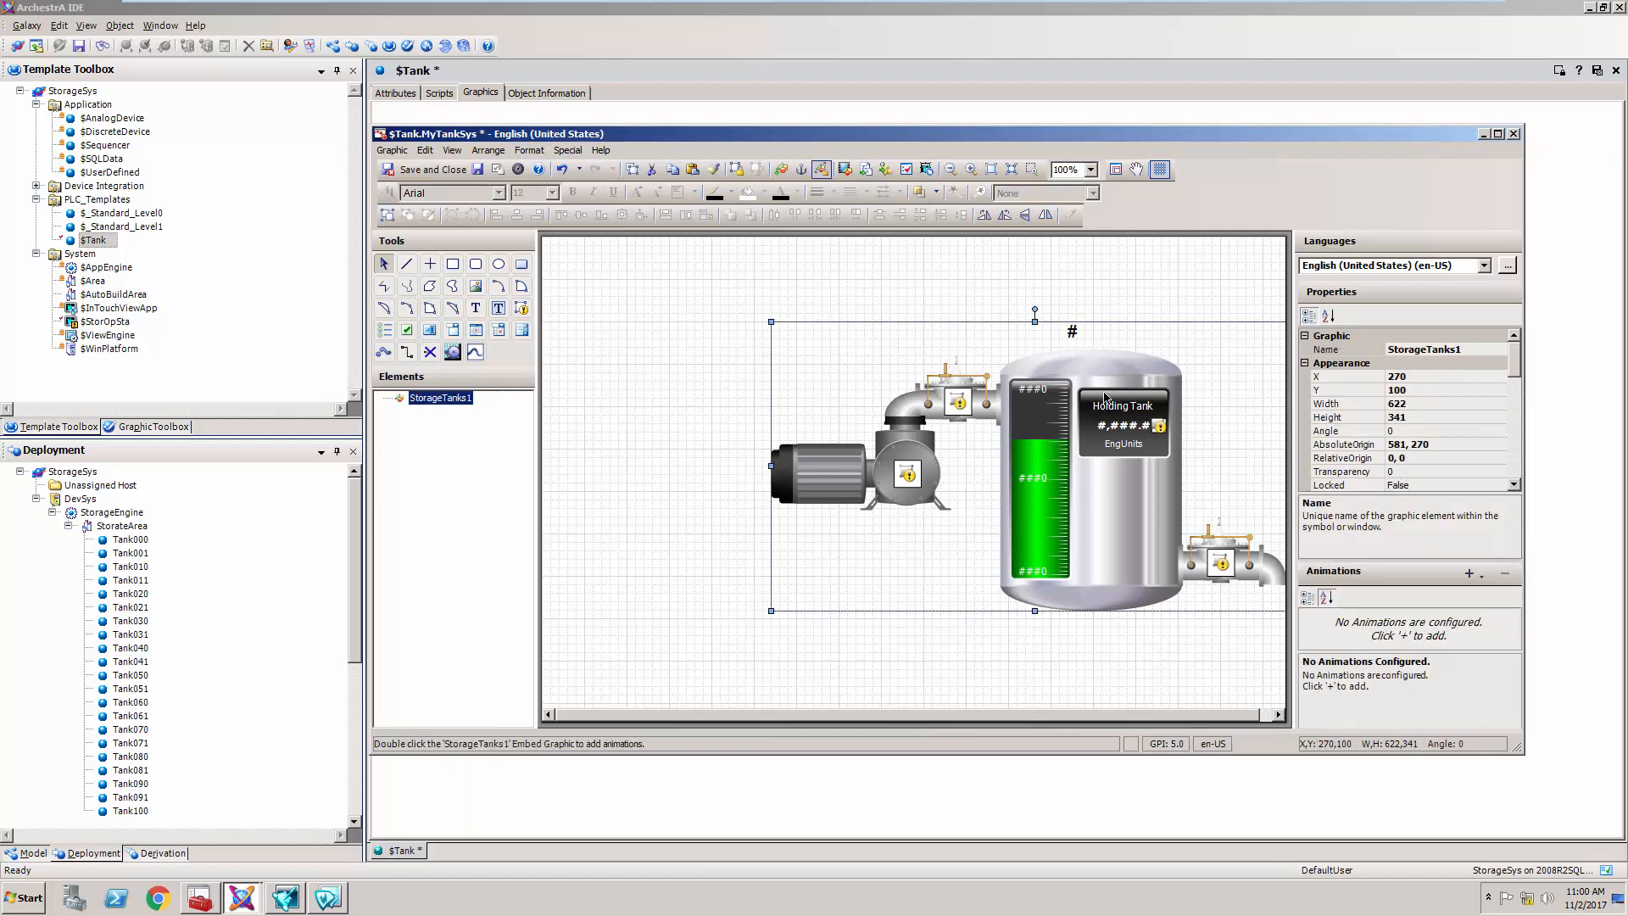
pyautogui.moveTo(1091, 488); pyautogui.dragTo(938, 460)
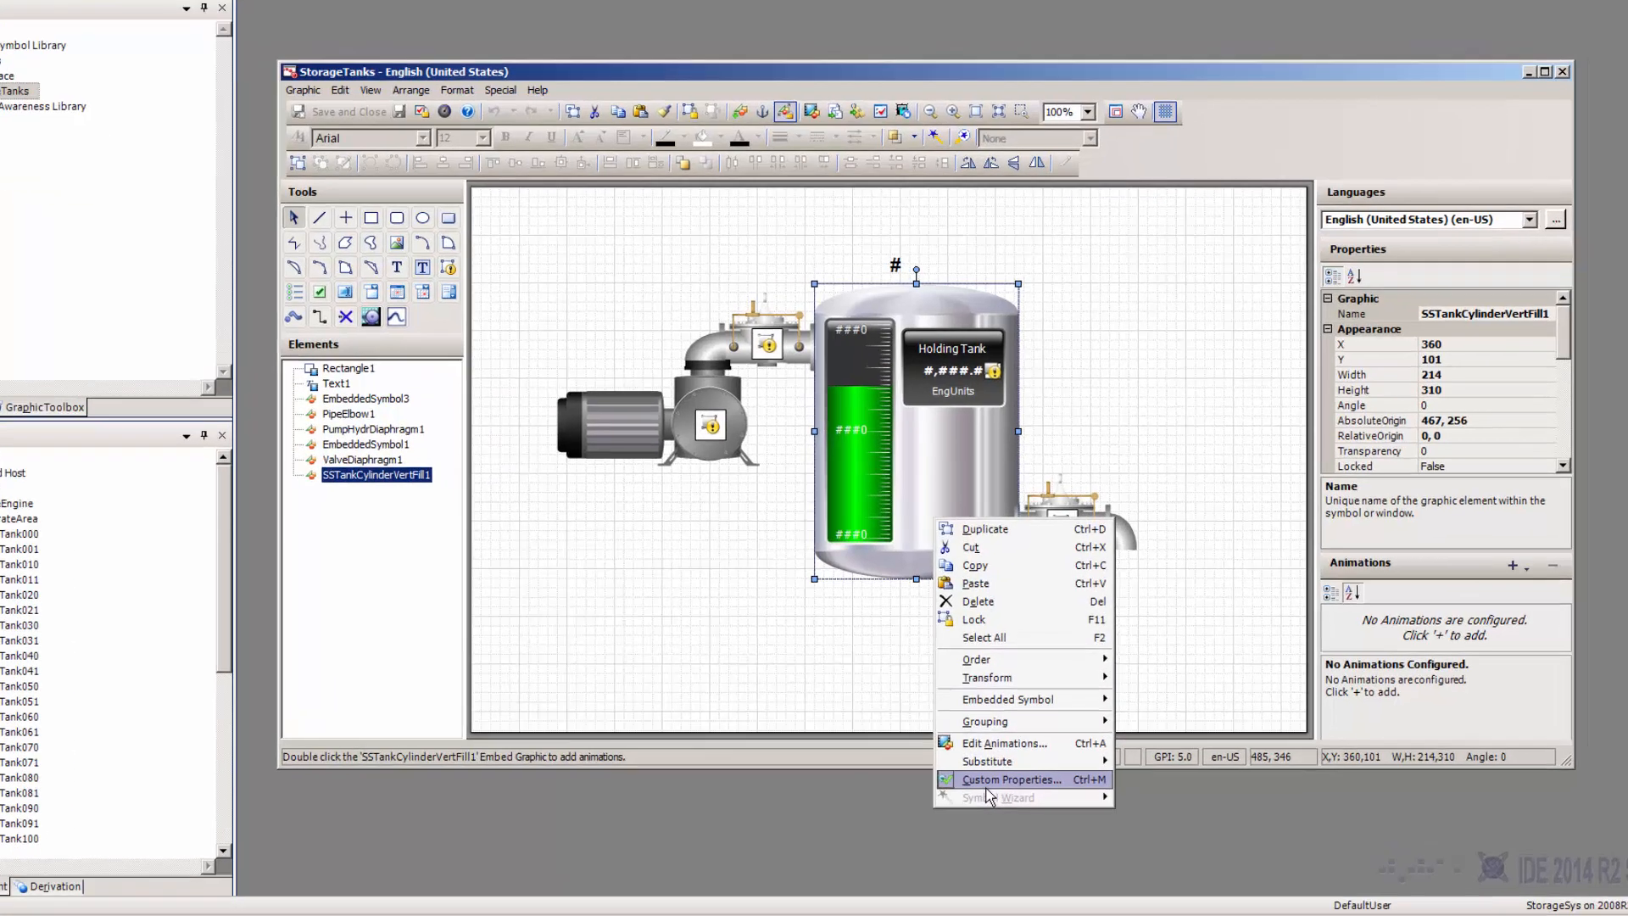
# Examine the Value custom property of the tank cylinder symbol SSTankCylinderVertFill1 in the StorageTanks graphic.
pyautogui.click(1013, 759)
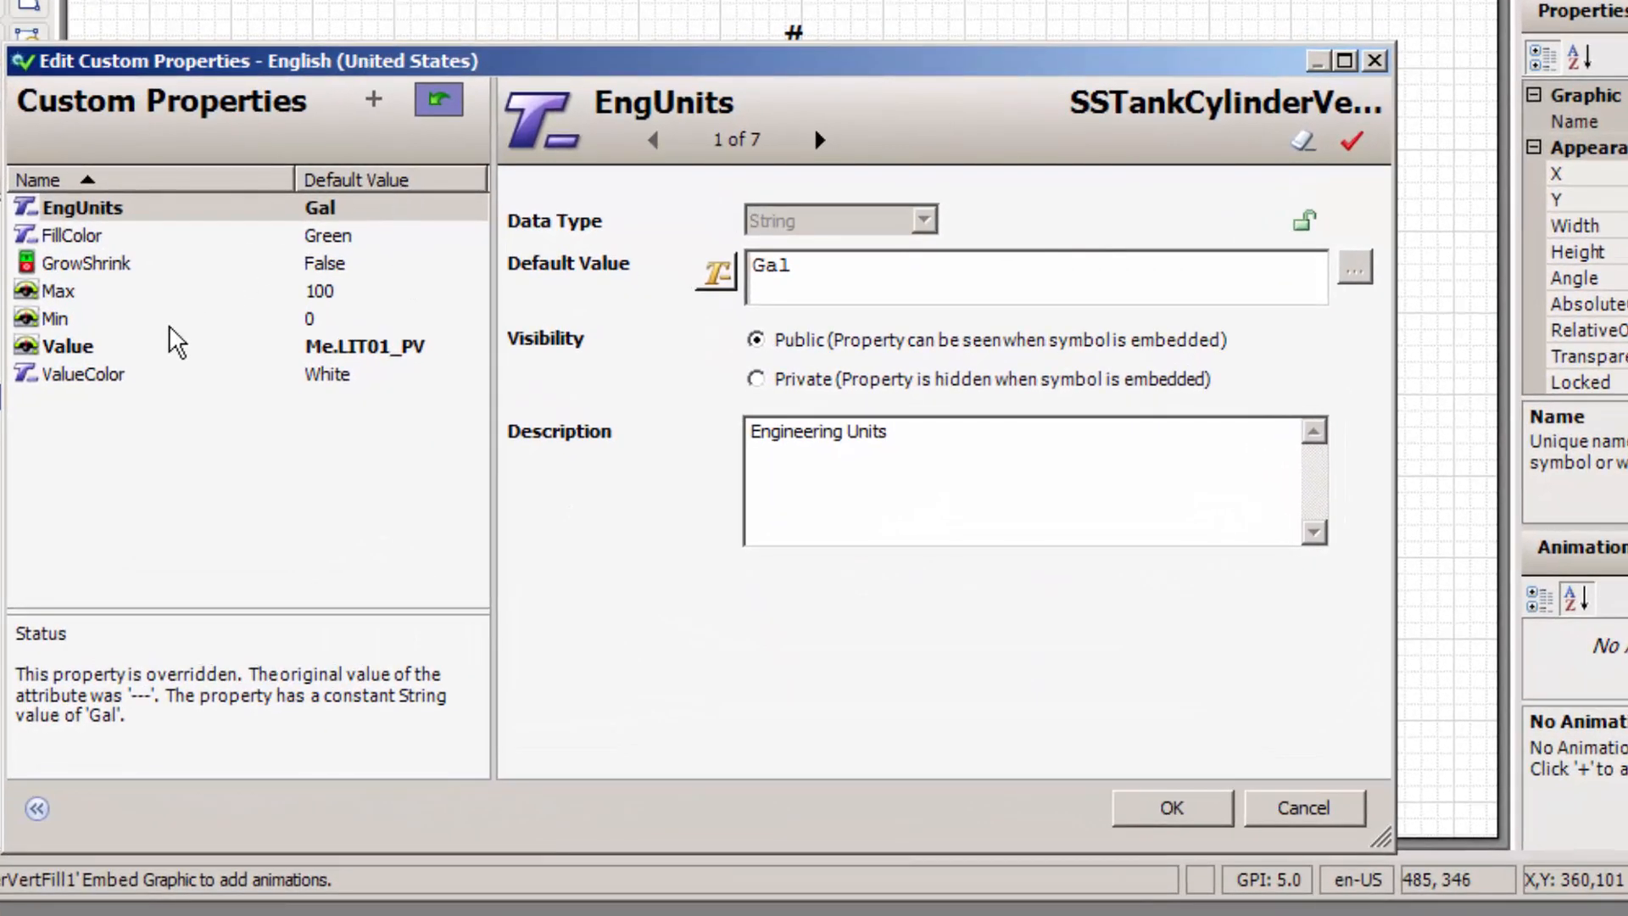
pyautogui.click(136, 347)
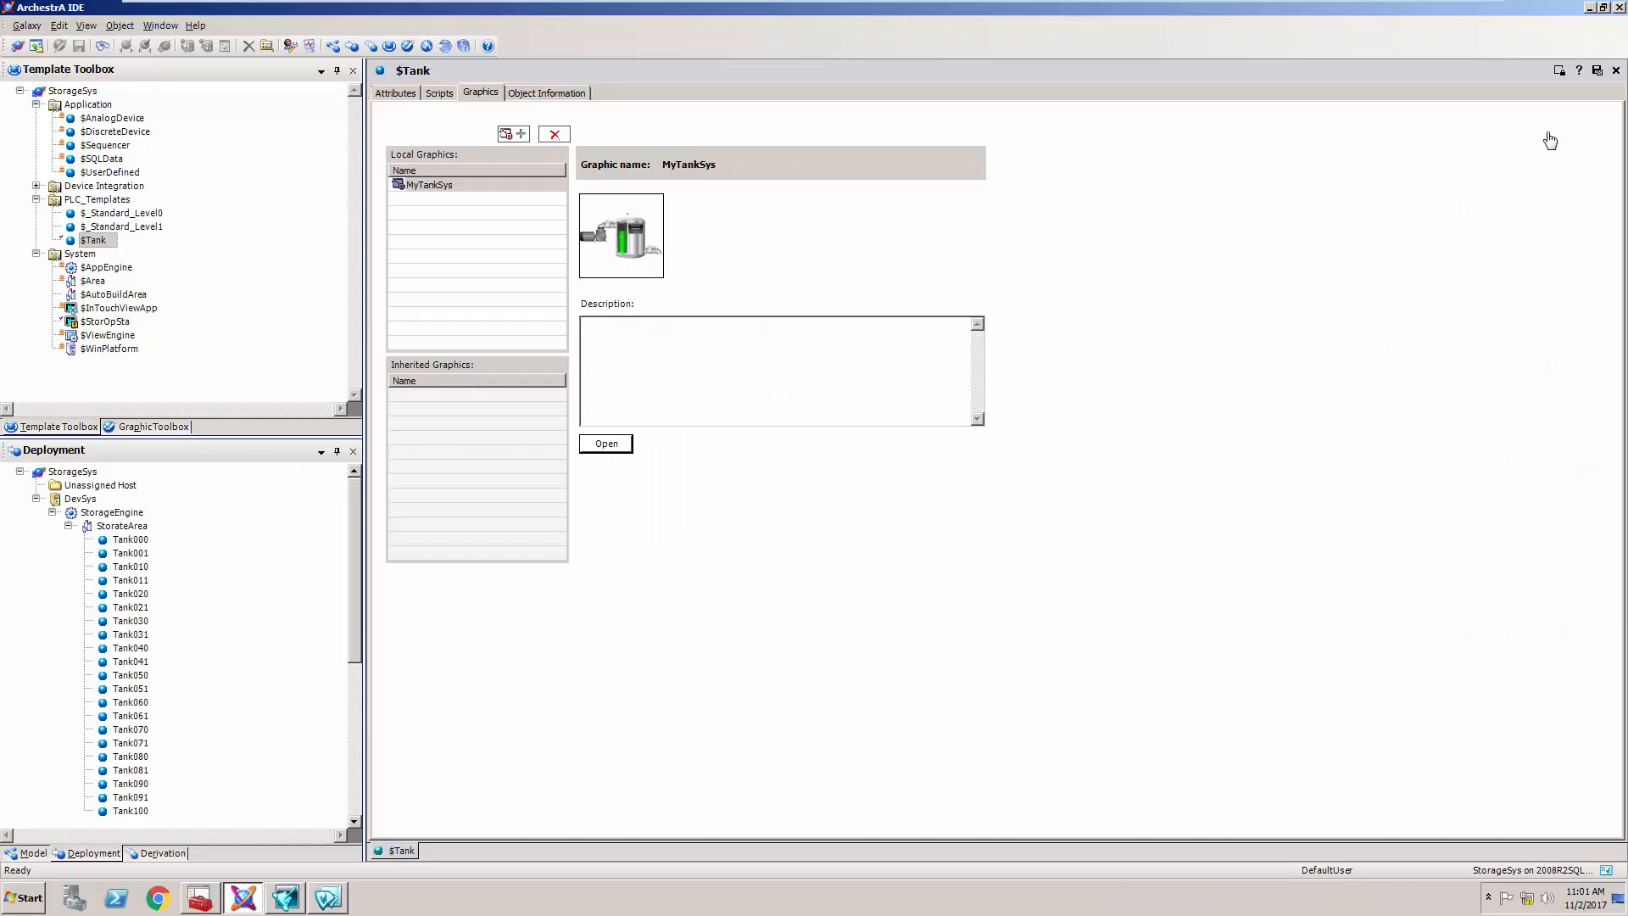
# Save and close the $Tank template and check it in without a comment.
pyautogui.click(1598, 80)
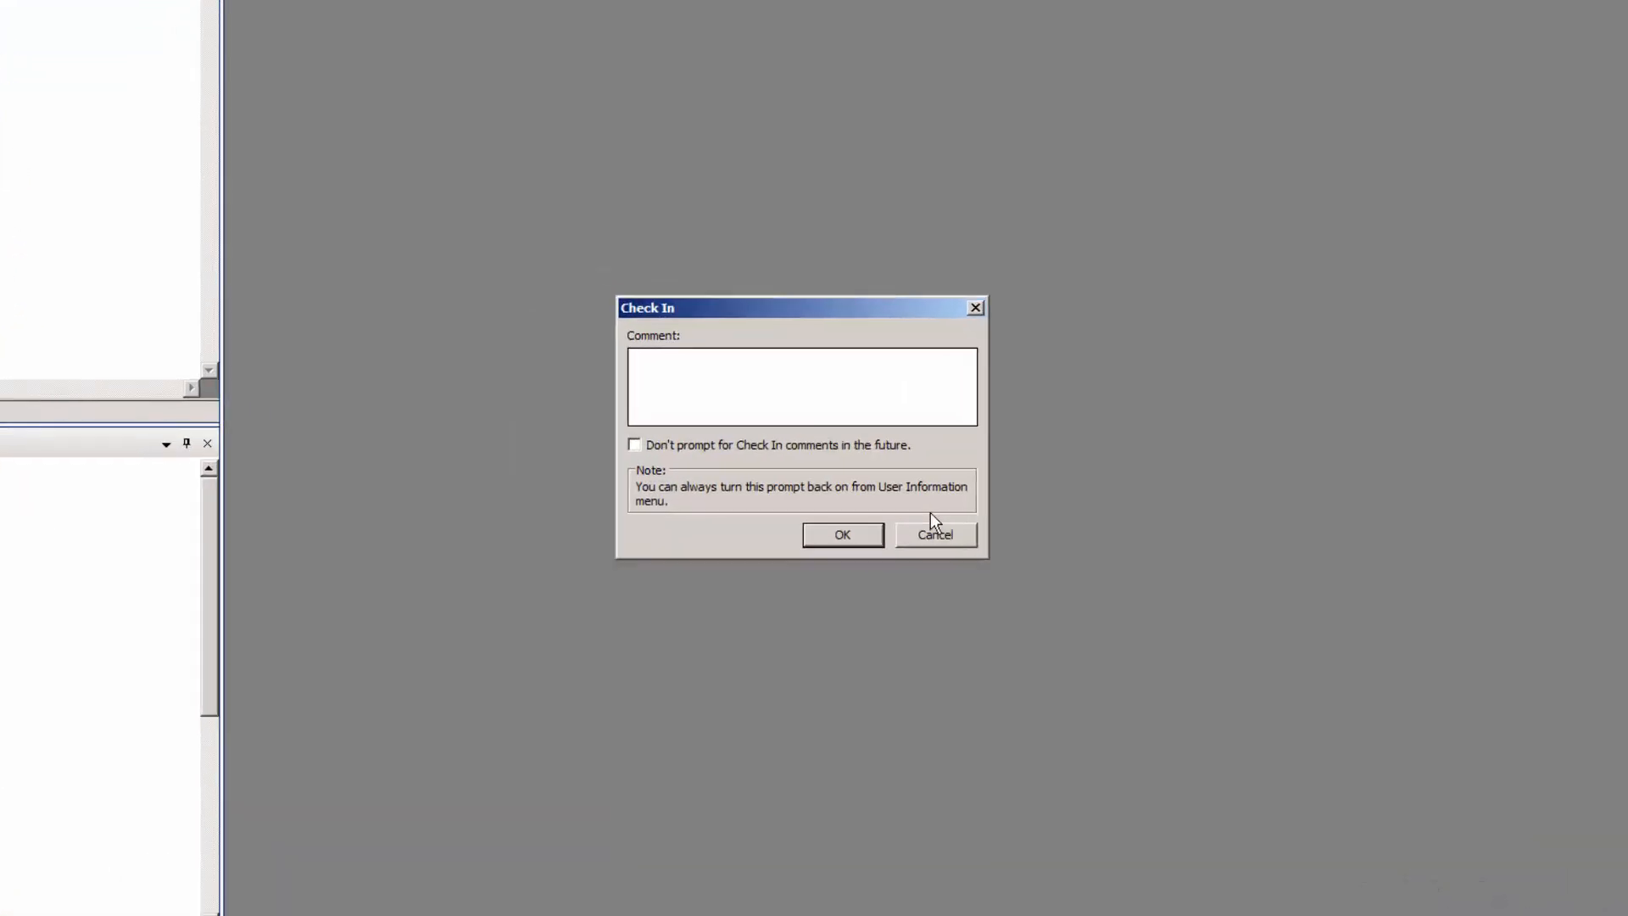
pyautogui.click(853, 523)
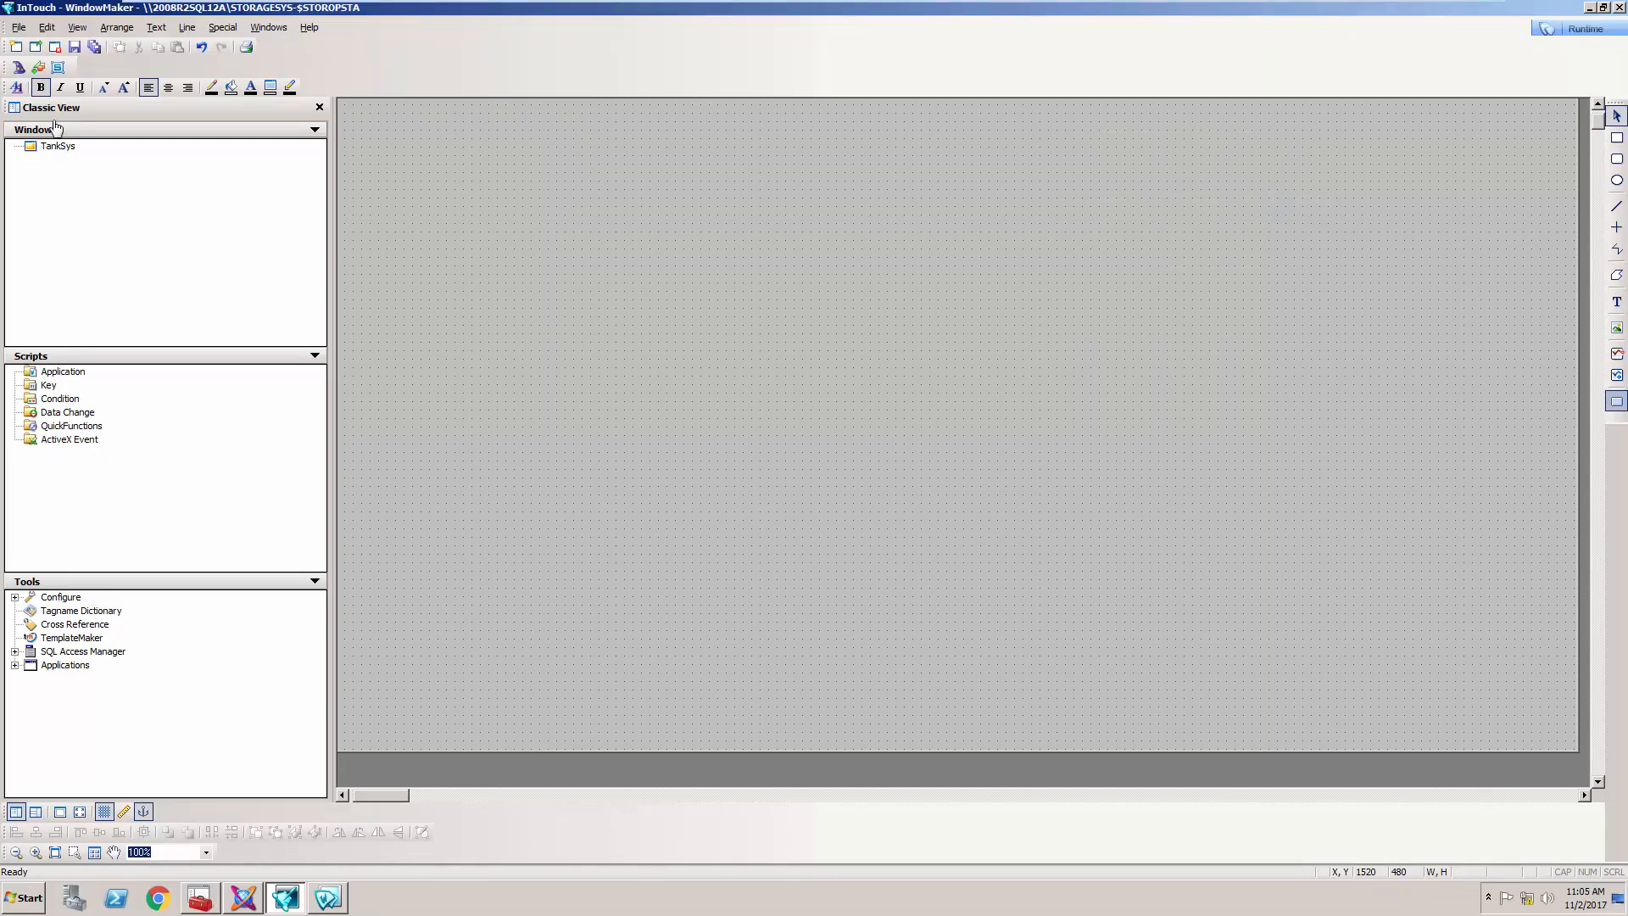
# Embed the Tank010 instance's MyTankSys graphic in the TankSys window at about X 130, Y 140.
pyautogui.click(38, 68)
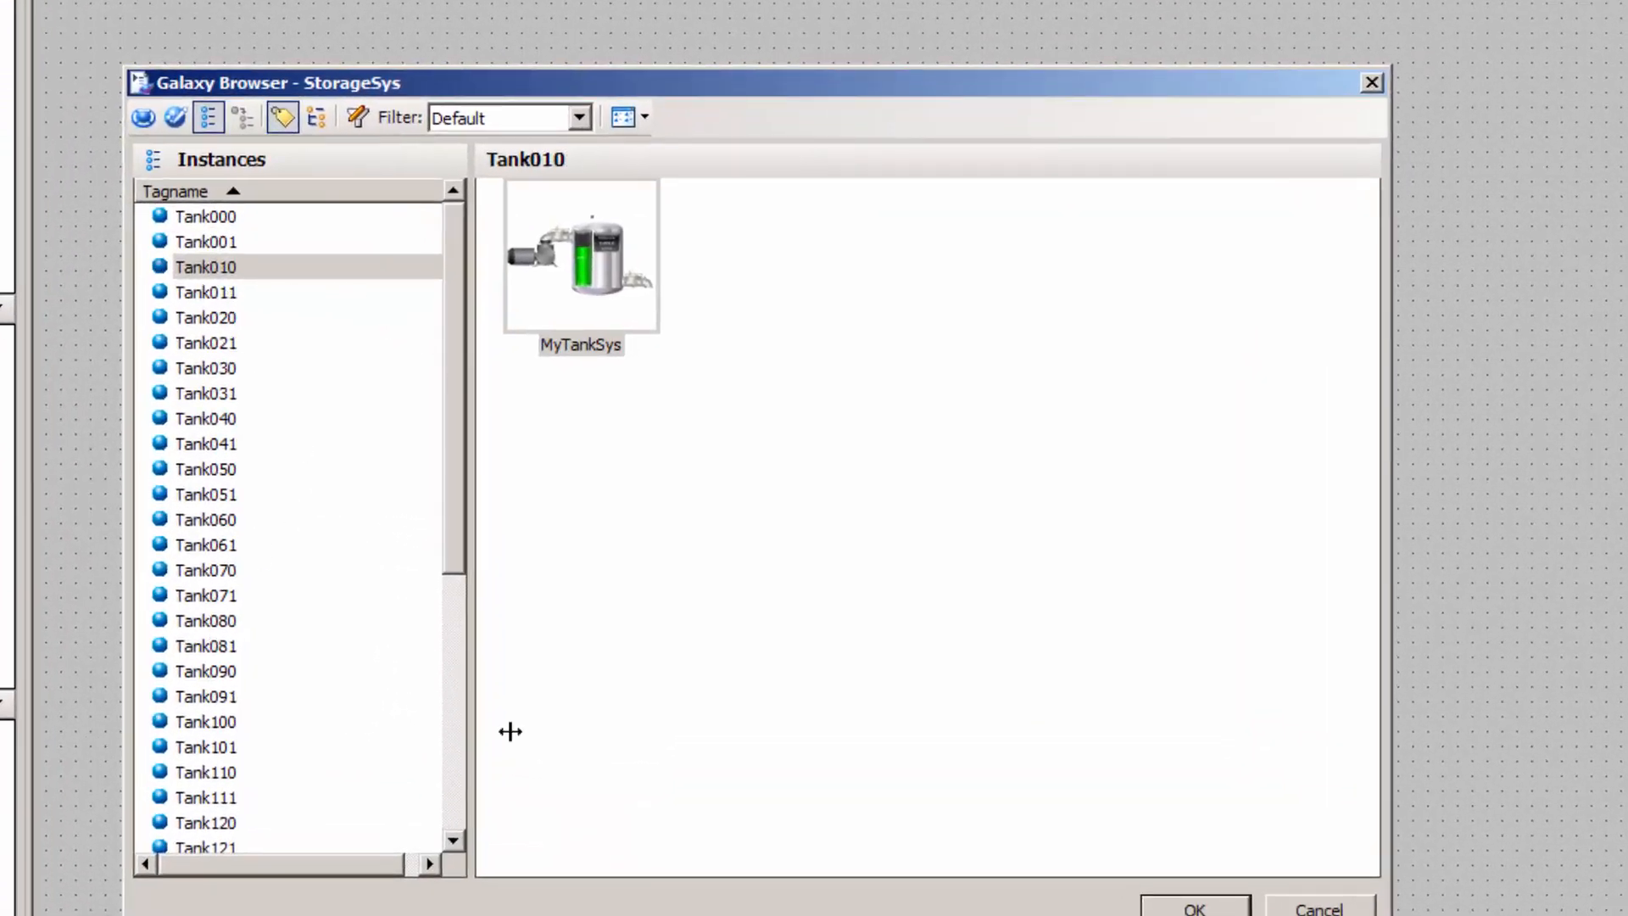
pyautogui.doubleClick(583, 253)
pyautogui.click(395, 144)
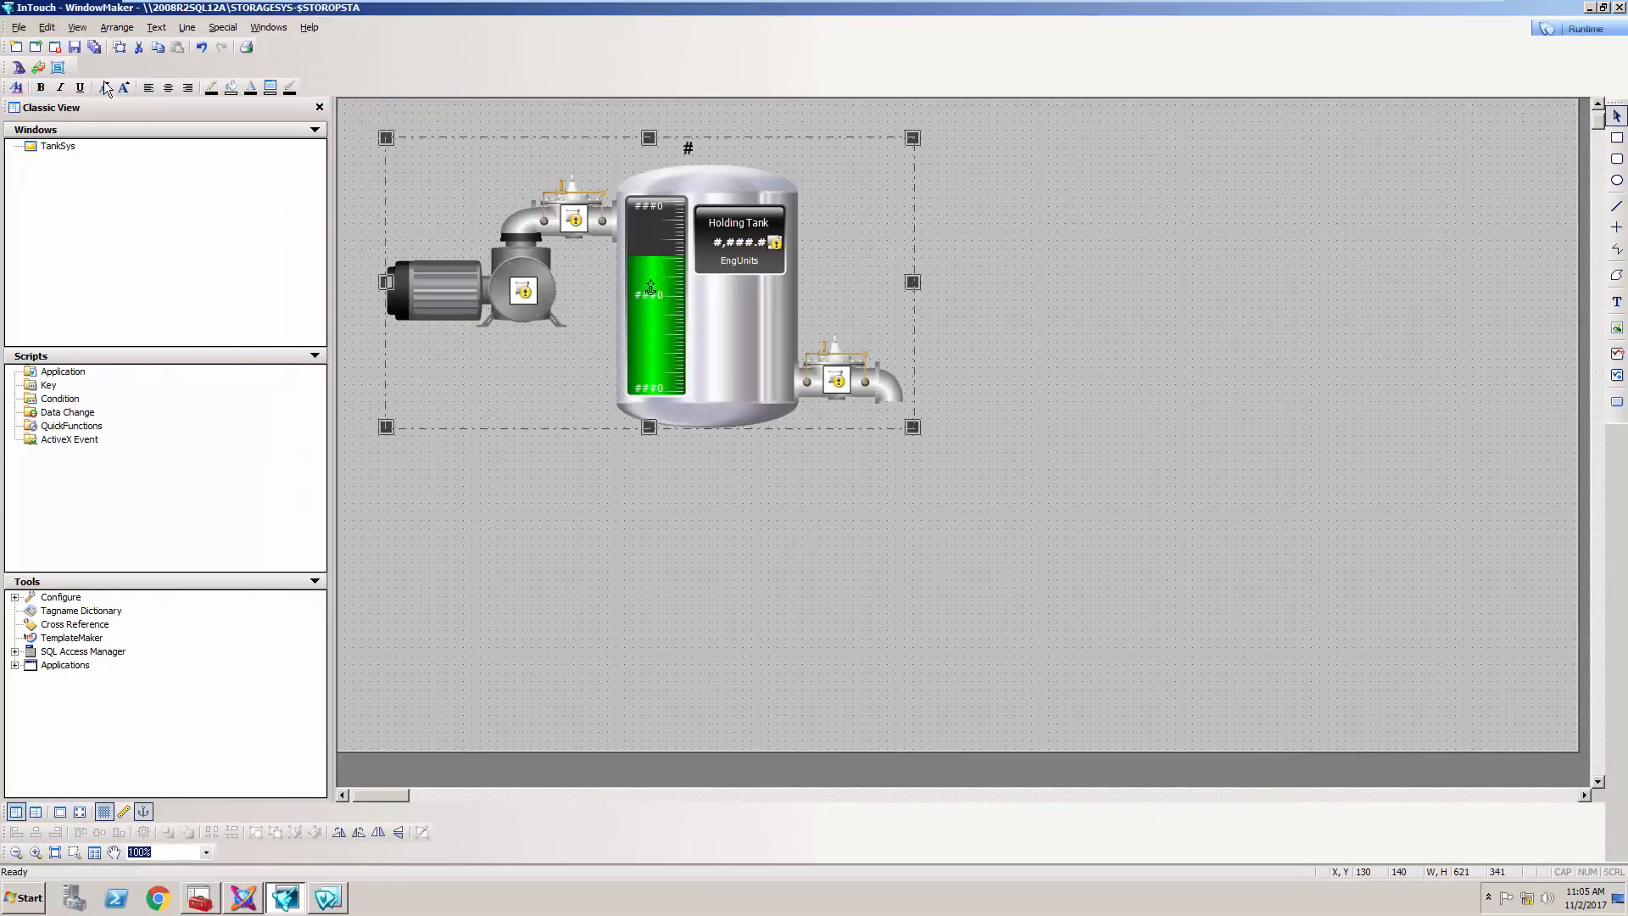
# Embed the Tank020 instance's MyTankSys graphic beside the first tank at about X 820, Y 140.
pyautogui.click(39, 66)
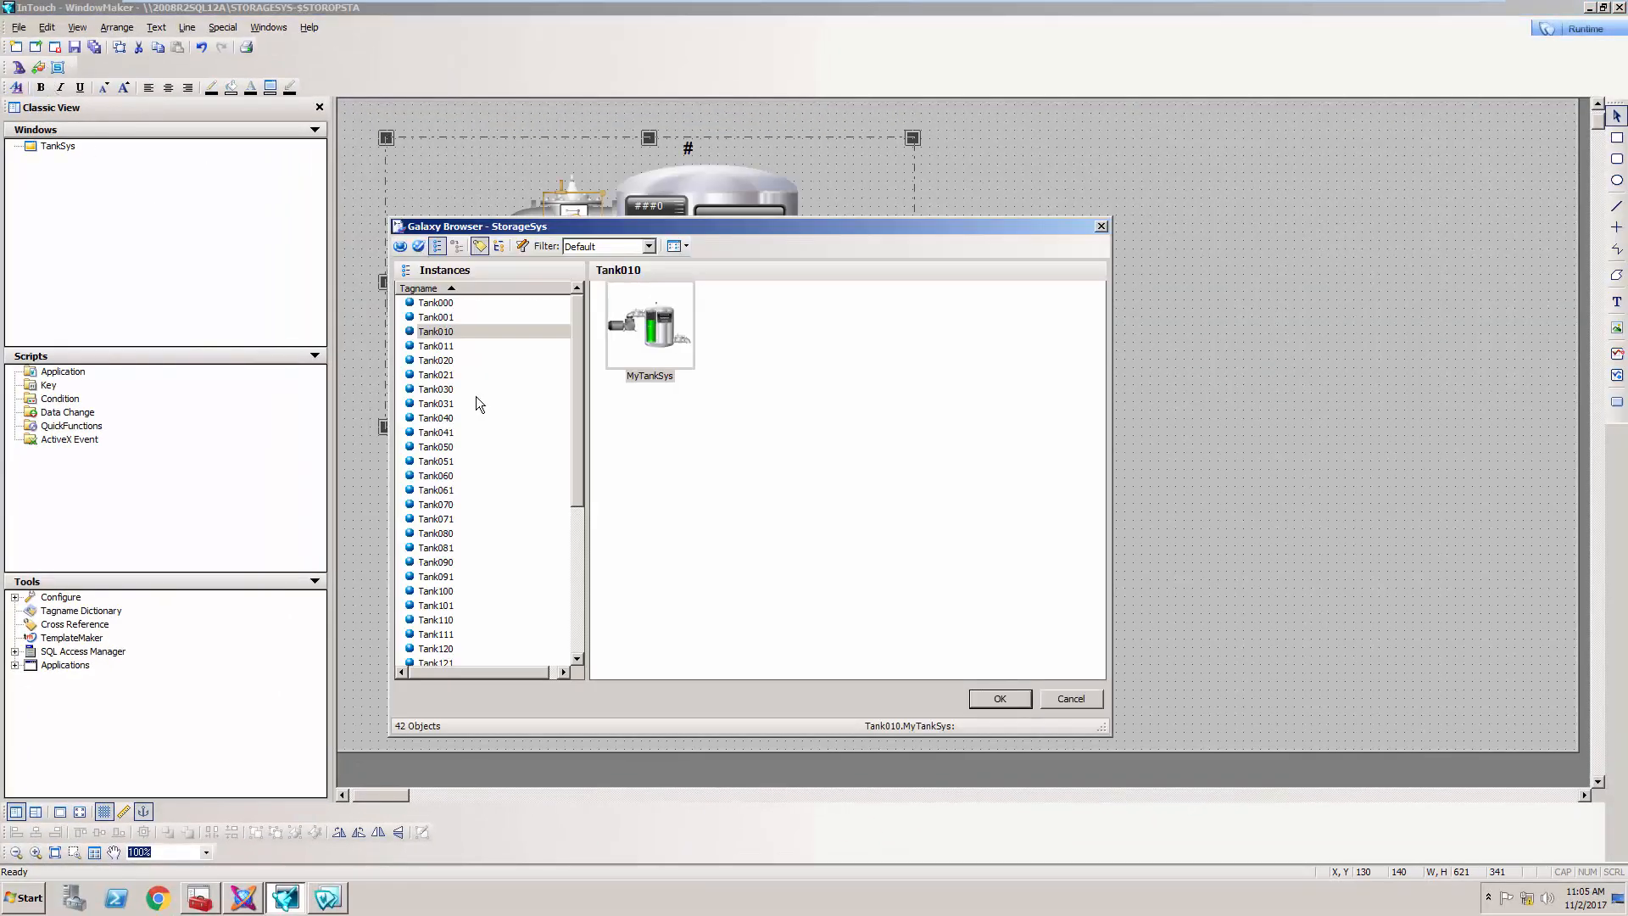
pyautogui.click(439, 361)
pyautogui.click(658, 302)
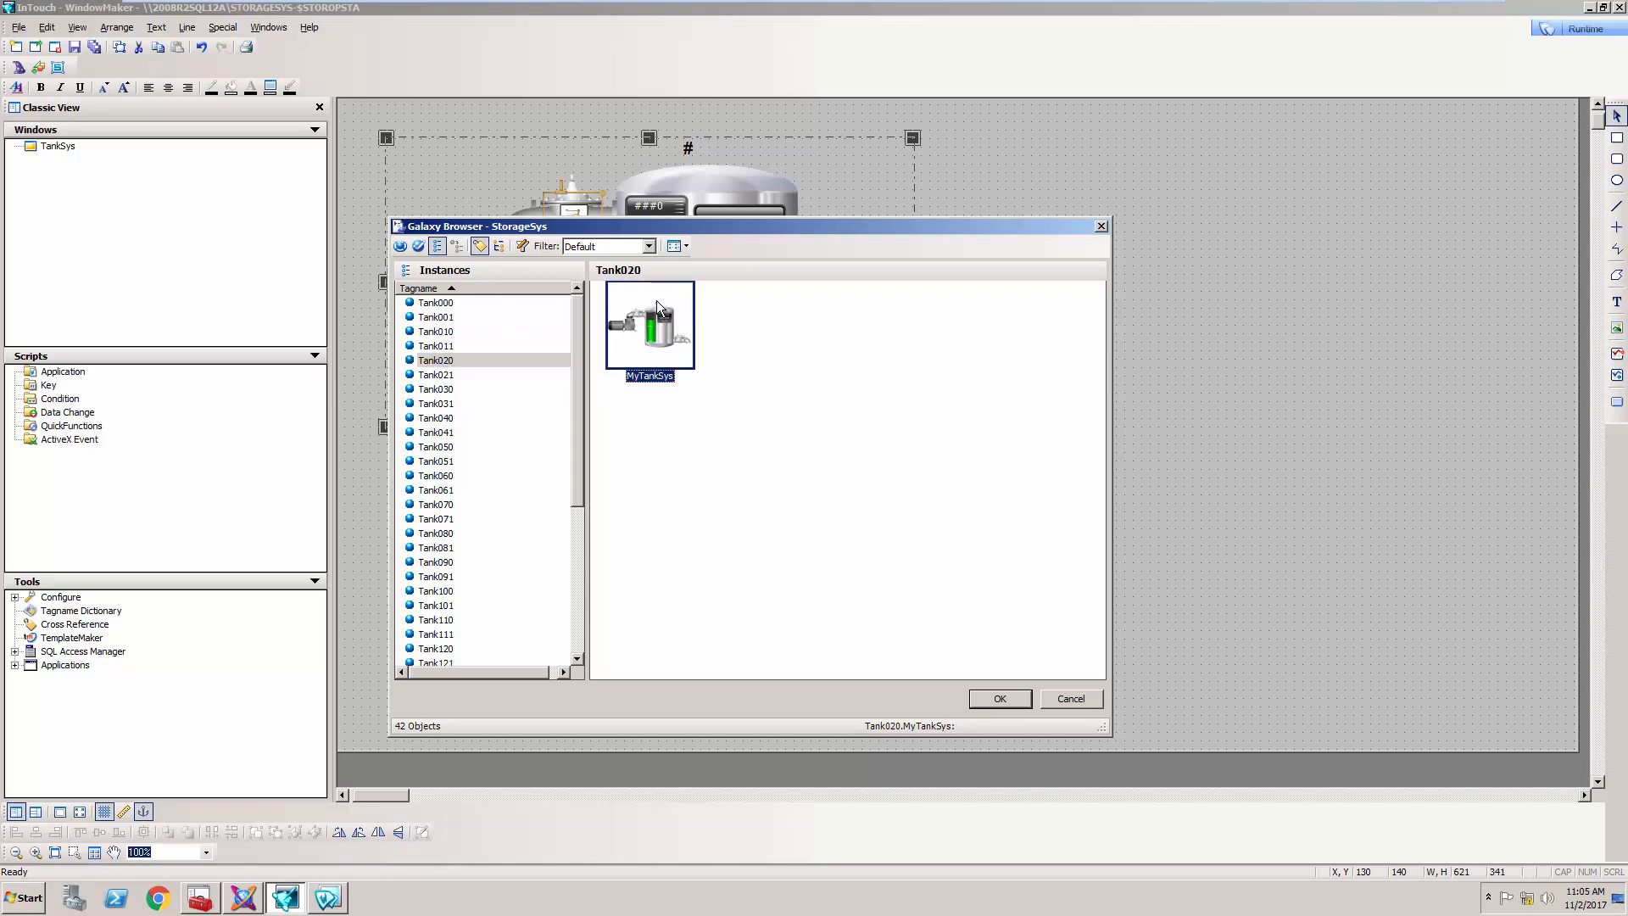
pyautogui.doubleClick(638, 334)
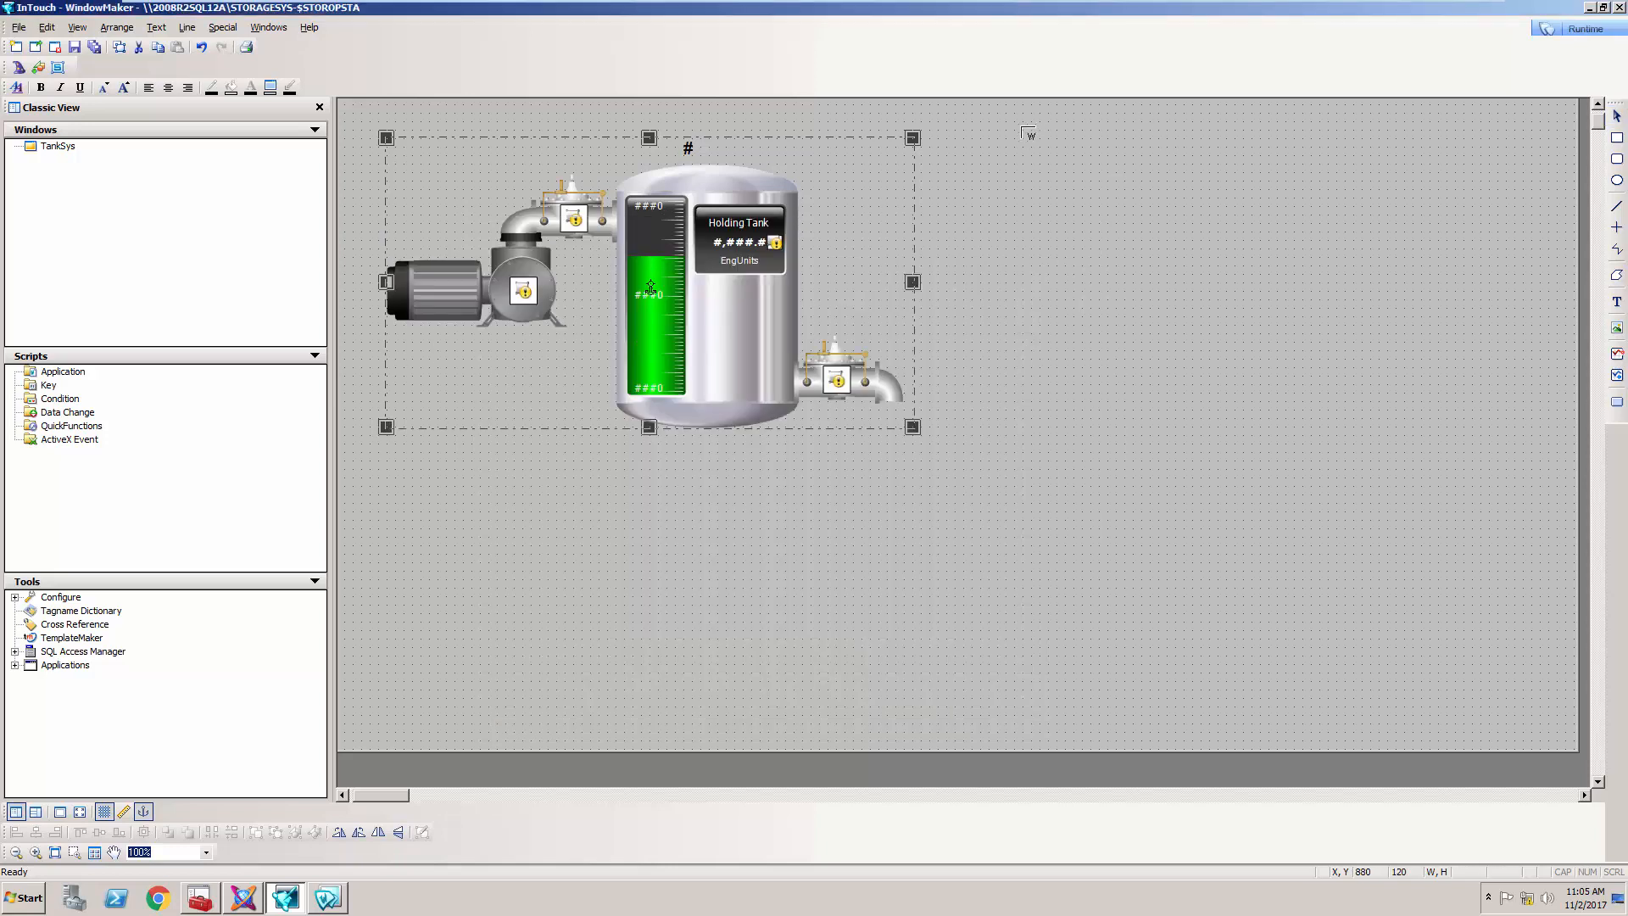
pyautogui.click(980, 145)
pyautogui.click(1065, 200)
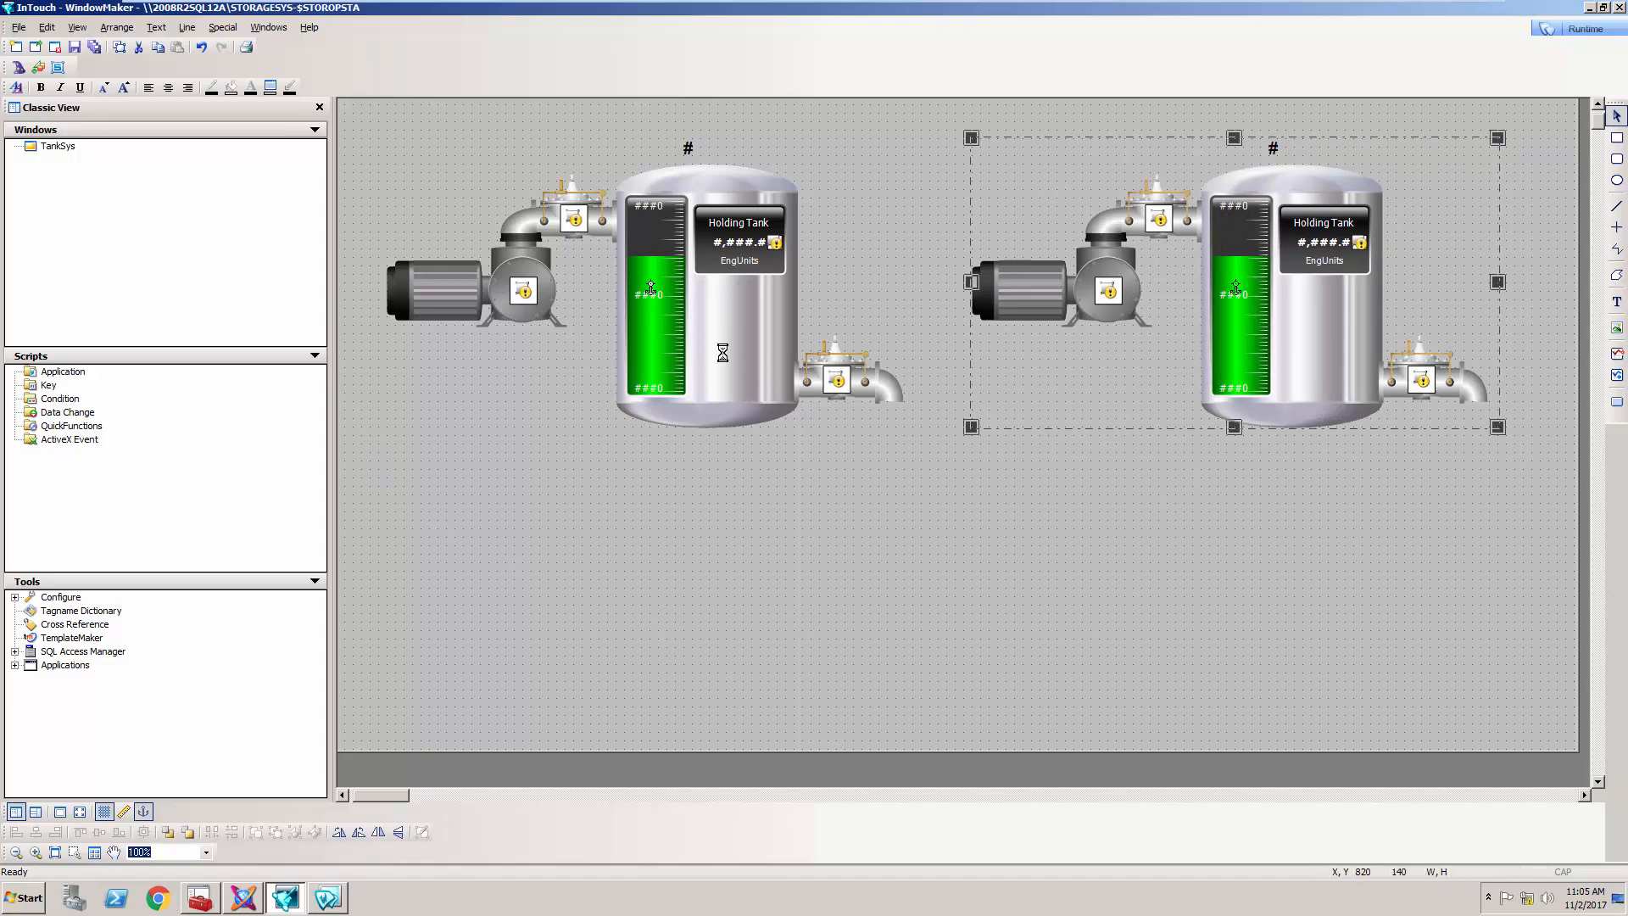
# Duplicate the Tank010 graphic below the original at about X 130, Y 520 and assign the alternate instance Tank030 to the copy.
pyautogui.click(759, 386)
pyautogui.hotkey('ctrl', 'd')
pyautogui.moveTo(755, 366); pyautogui.dragTo(740, 649)
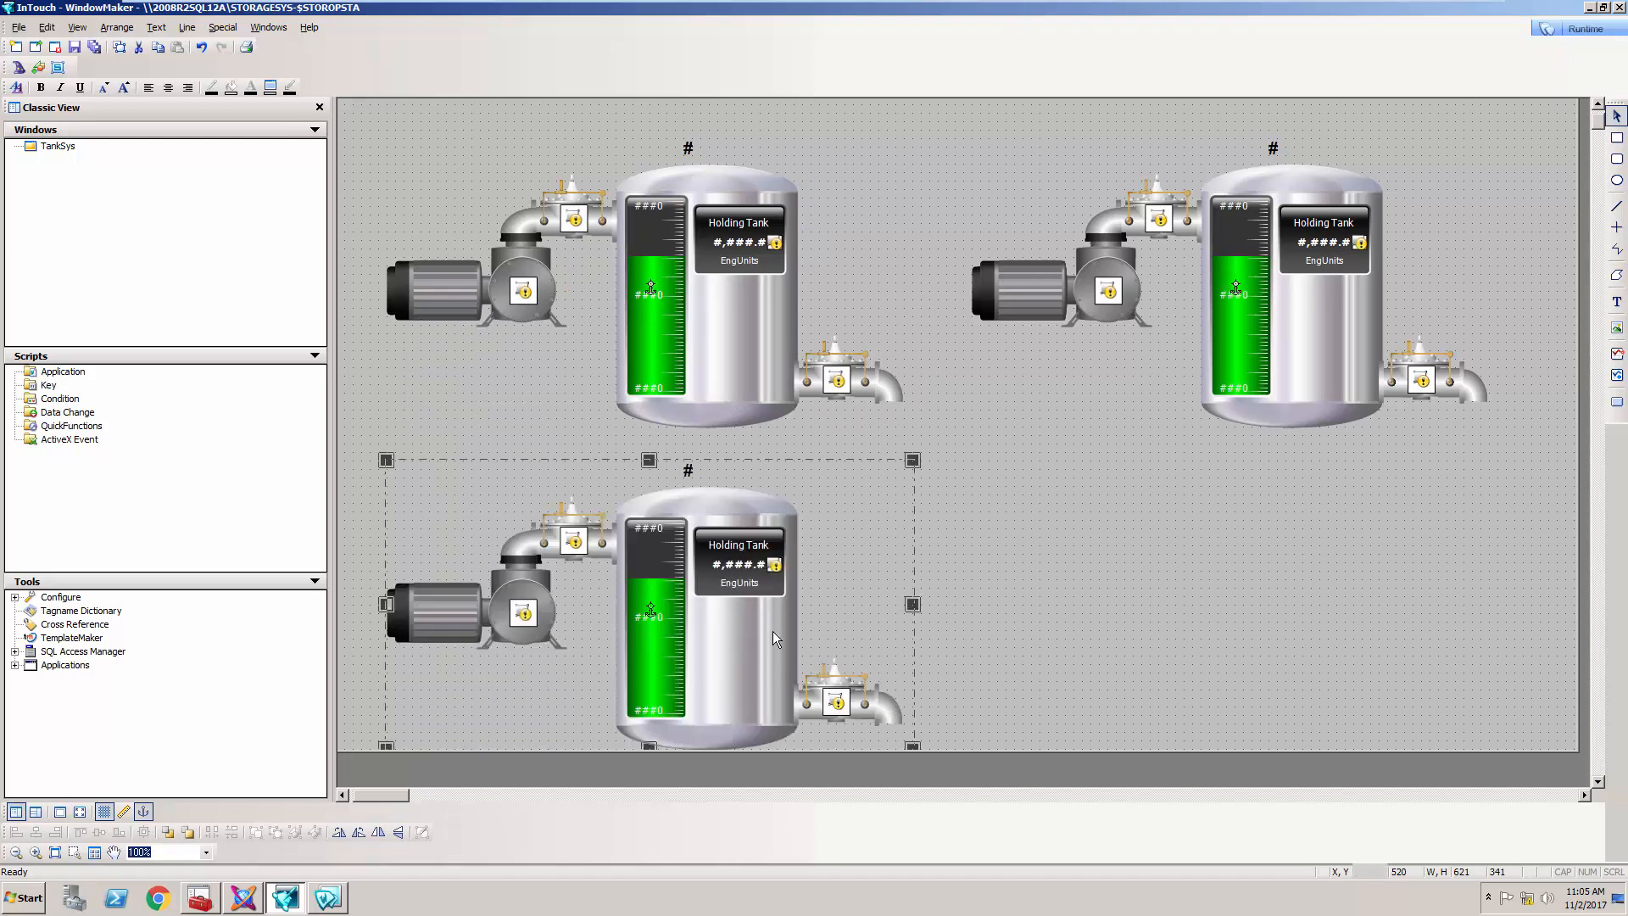
pyautogui.rightClick(772, 631)
pyautogui.moveTo(917, 831)
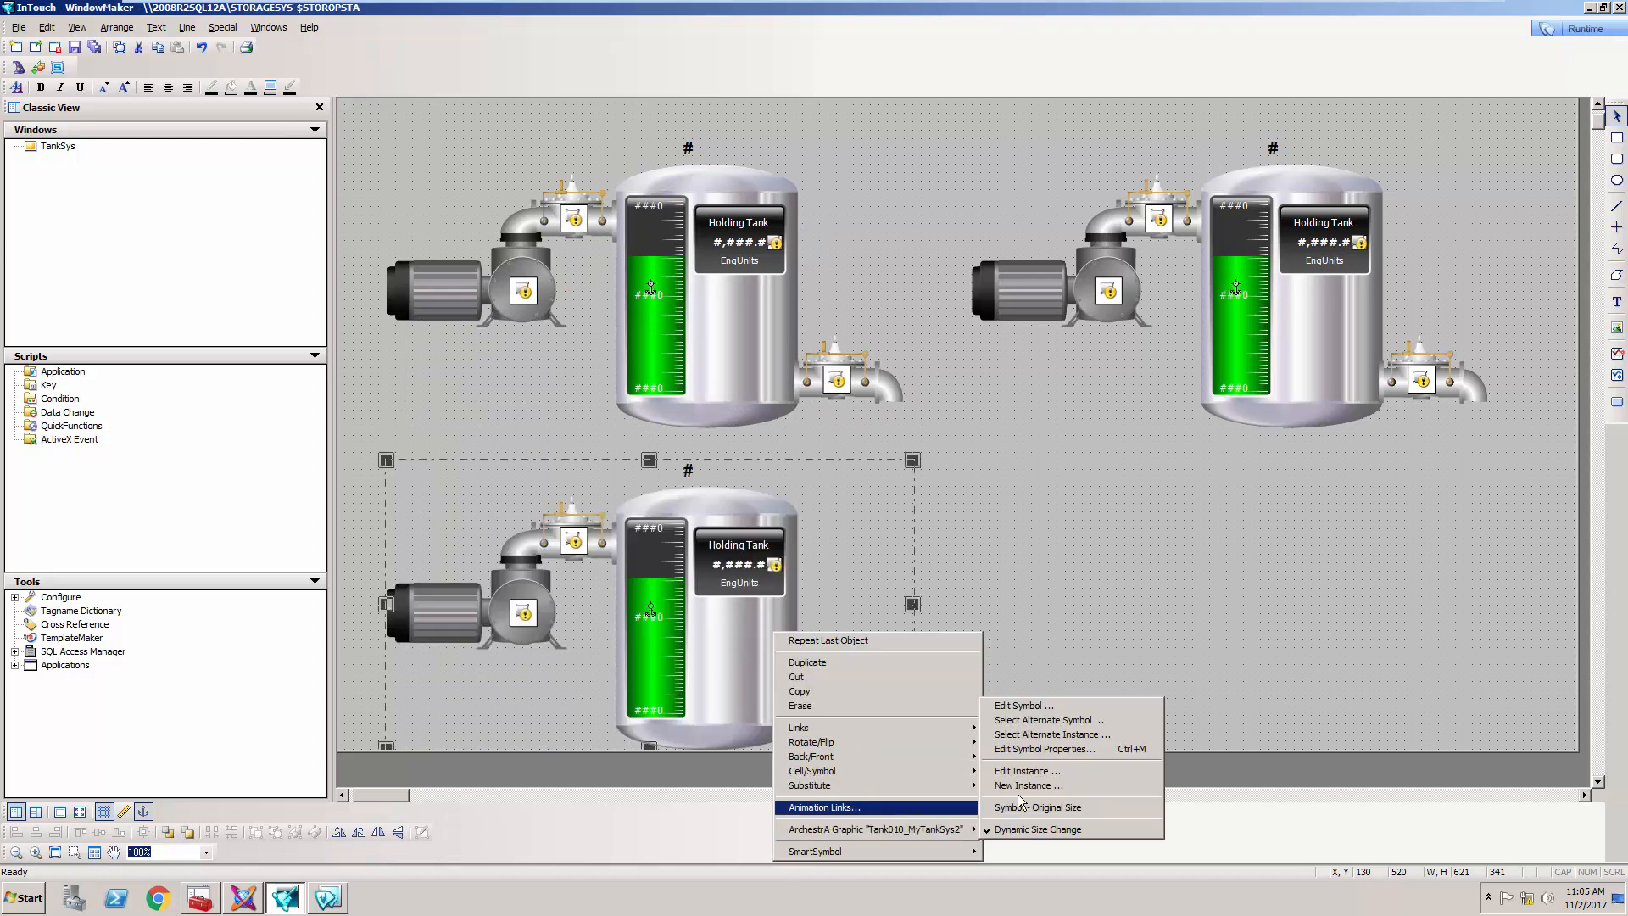
pyautogui.click(1082, 738)
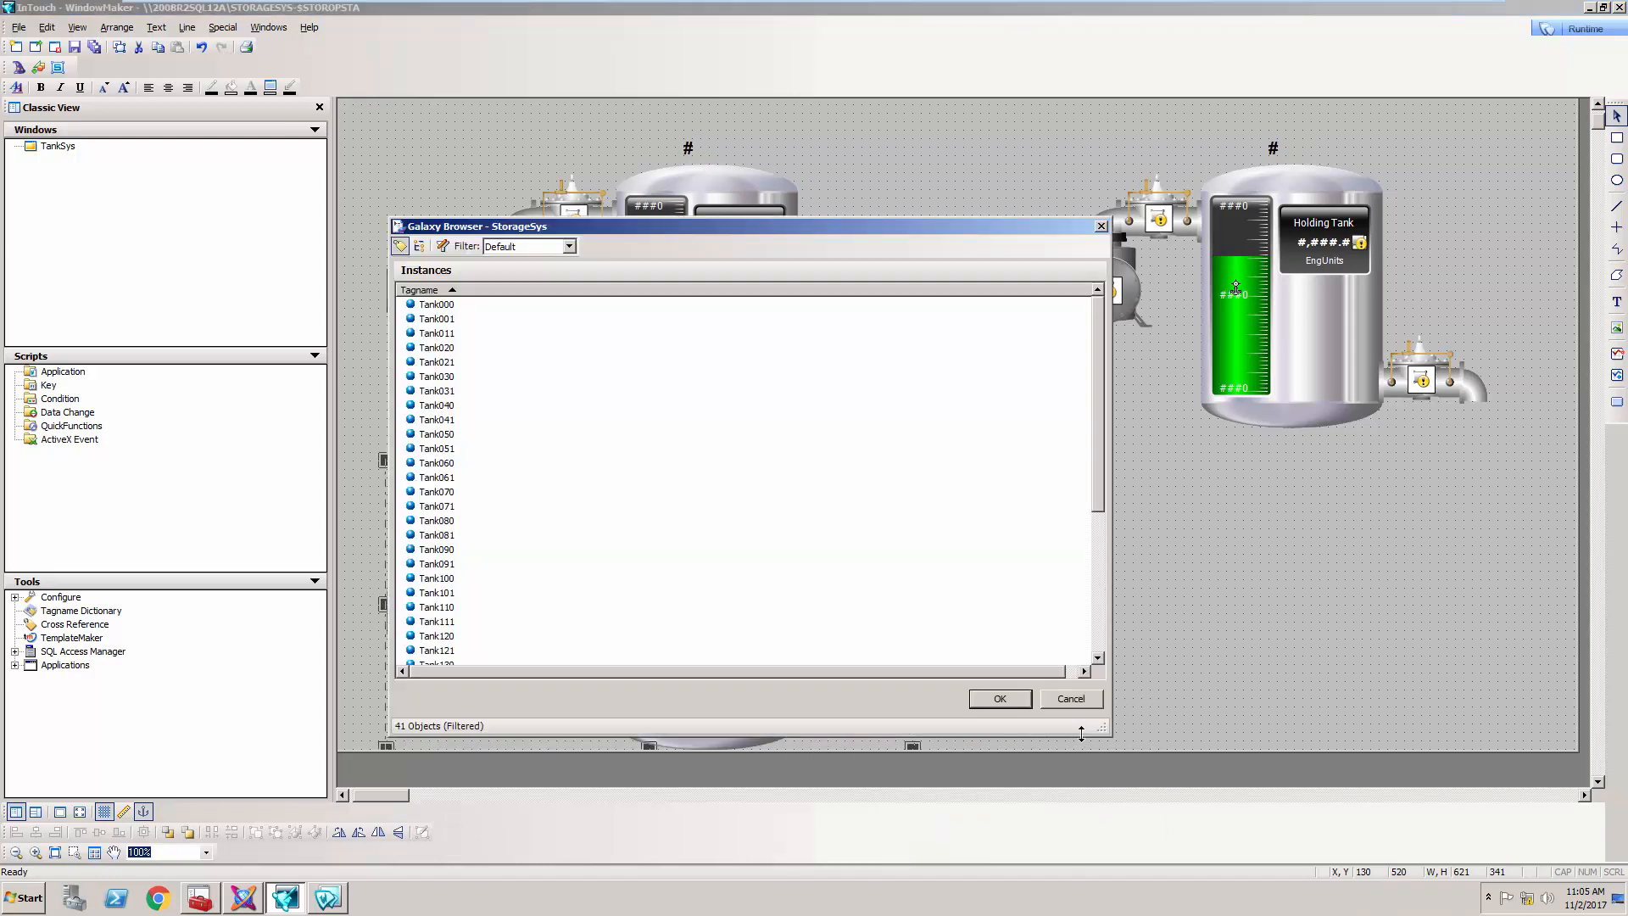
pyautogui.click(451, 377)
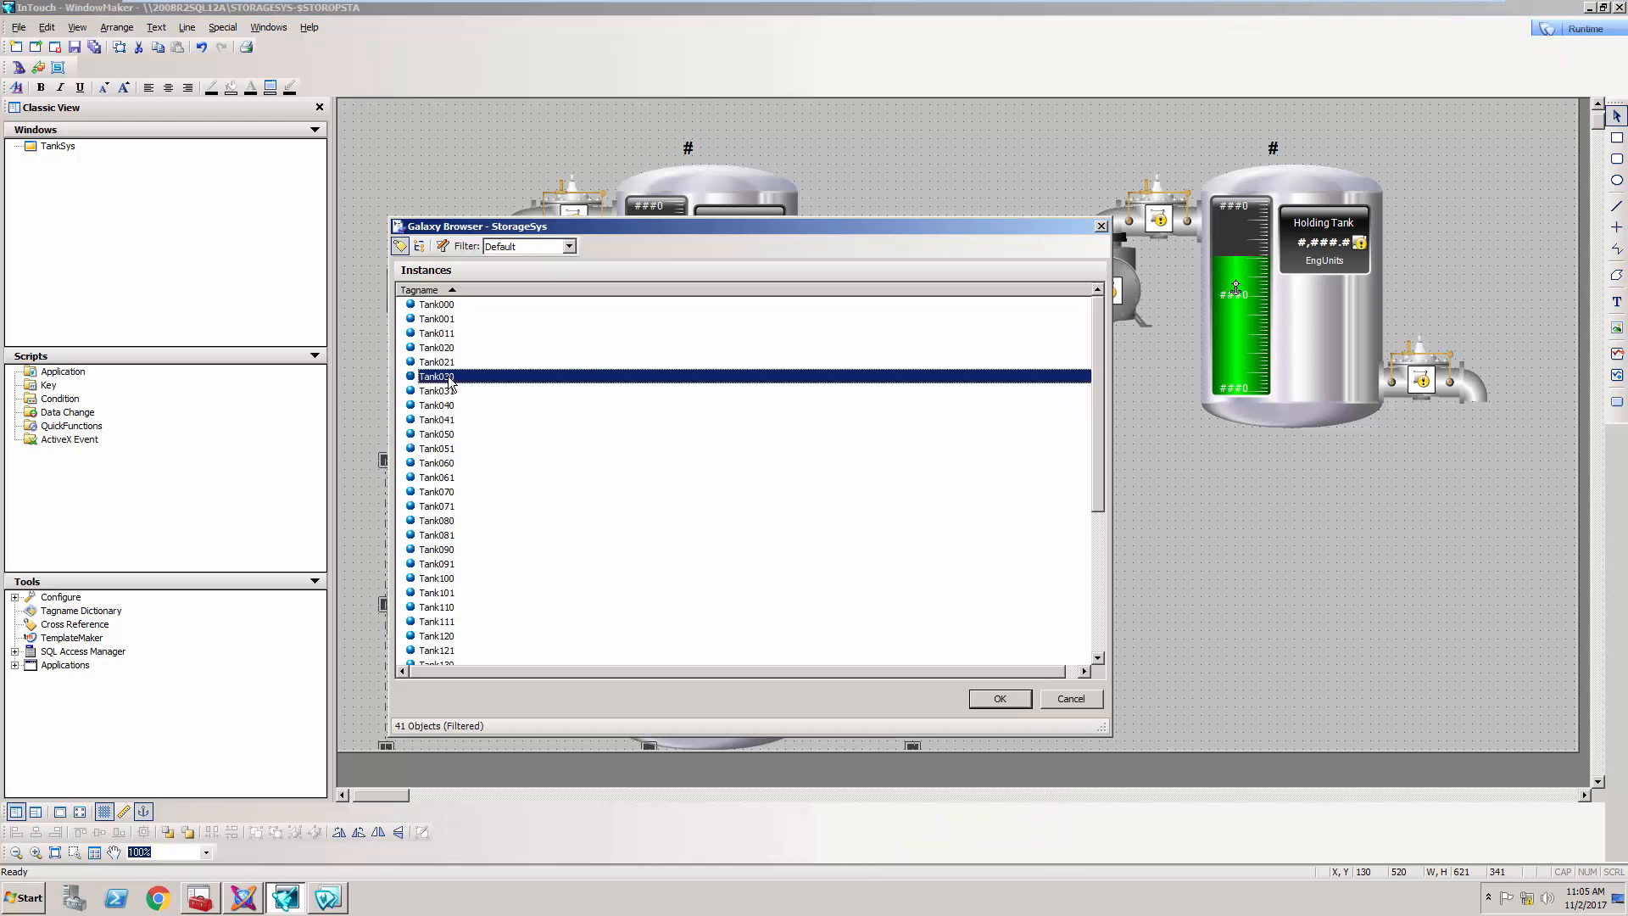
pyautogui.click(988, 704)
# Duplicate the Tank020 graphic below the original at about X 800, Y 510 and assign the alternate instance Tank040 to the copy.
pyautogui.click(1275, 368)
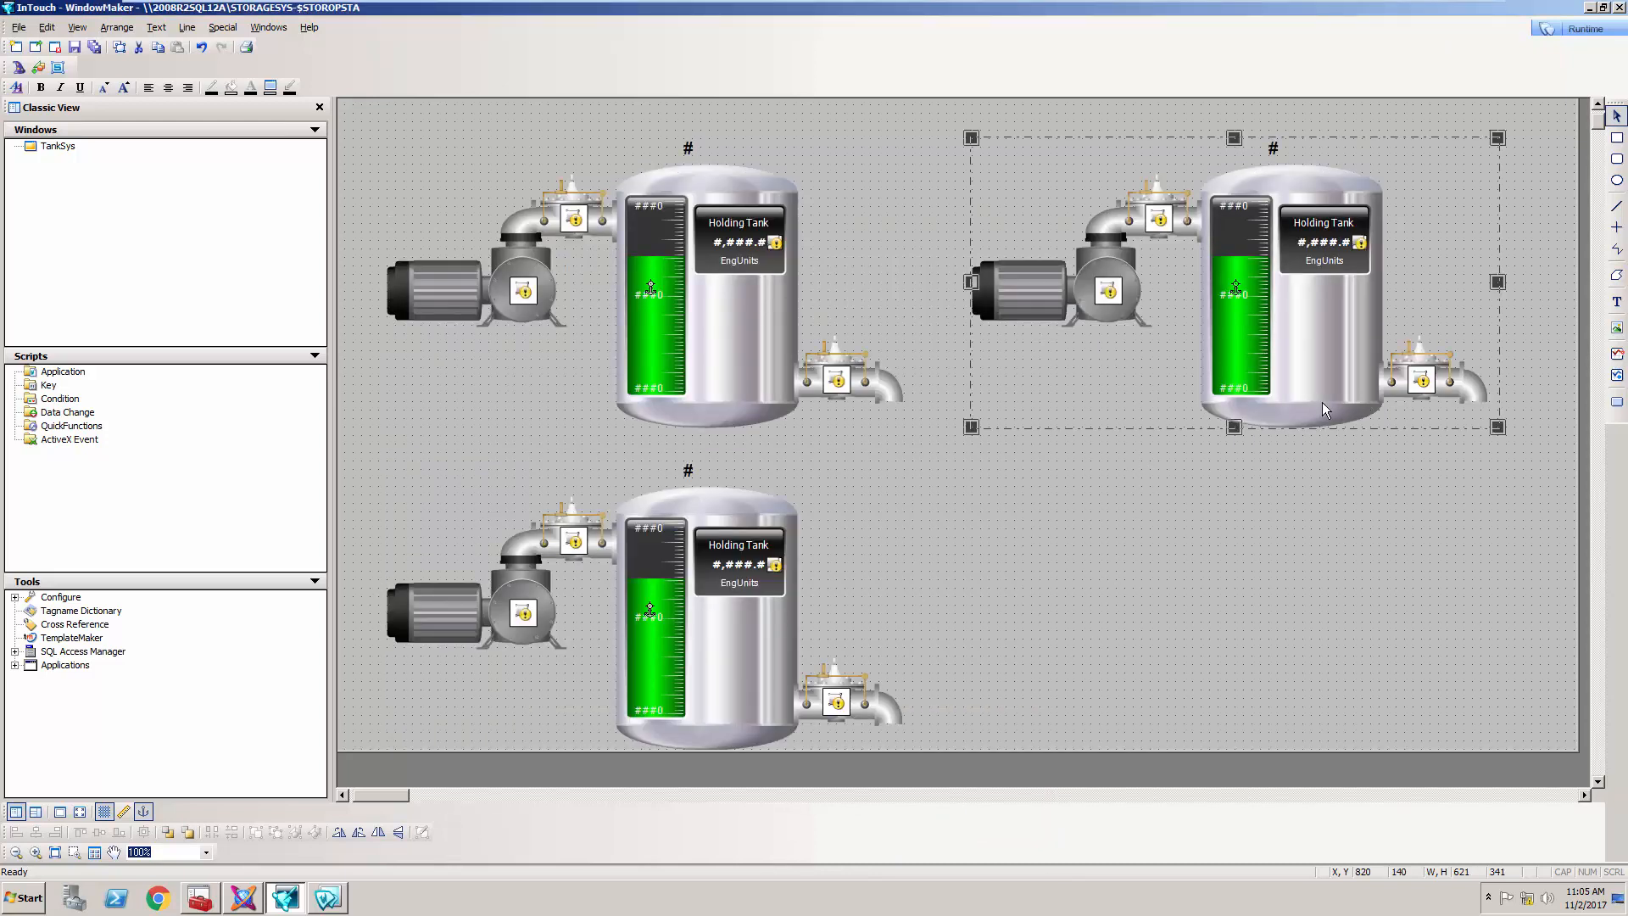
pyautogui.moveTo(1306, 350); pyautogui.dragTo(1289, 658)
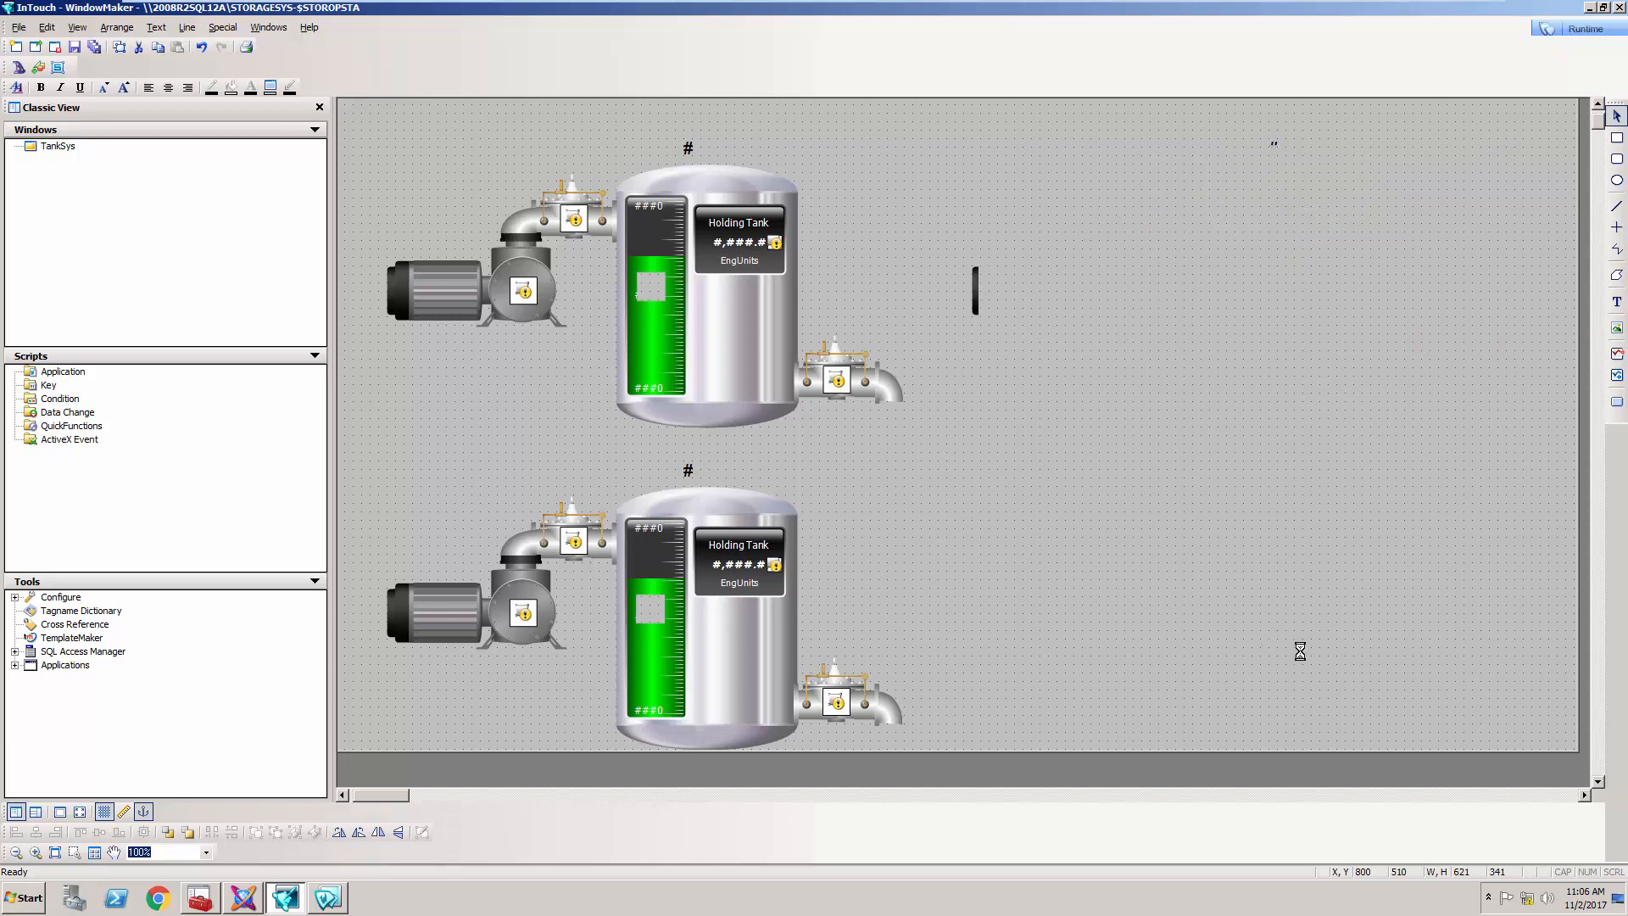
pyautogui.rightClick(1291, 646)
pyautogui.moveTo(1428, 841)
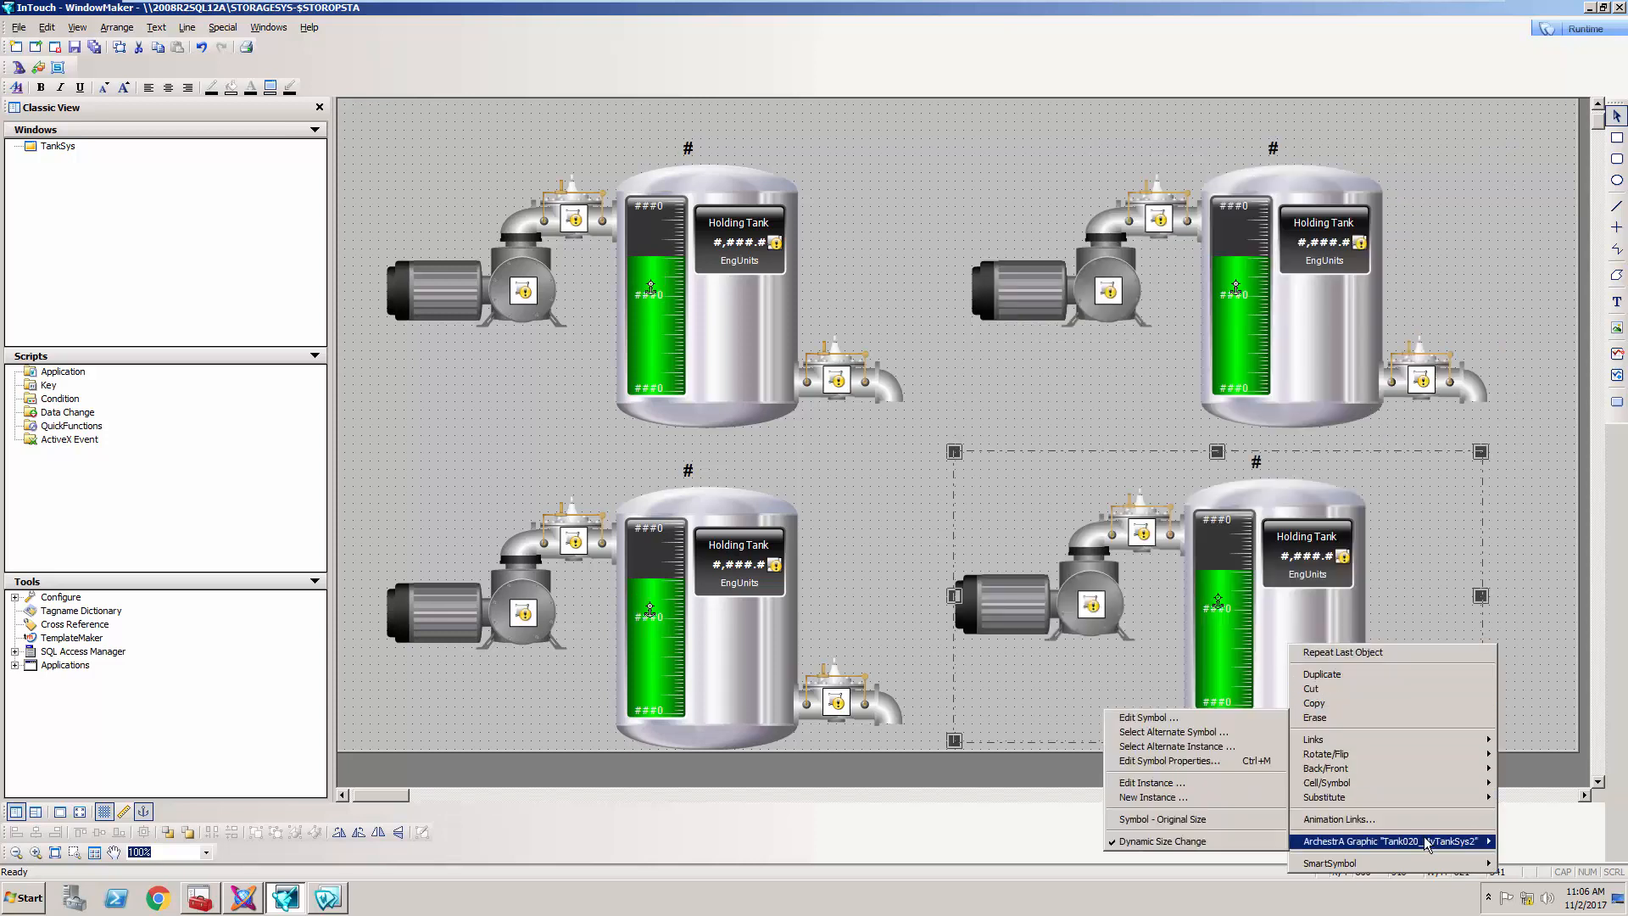
pyautogui.click(1243, 750)
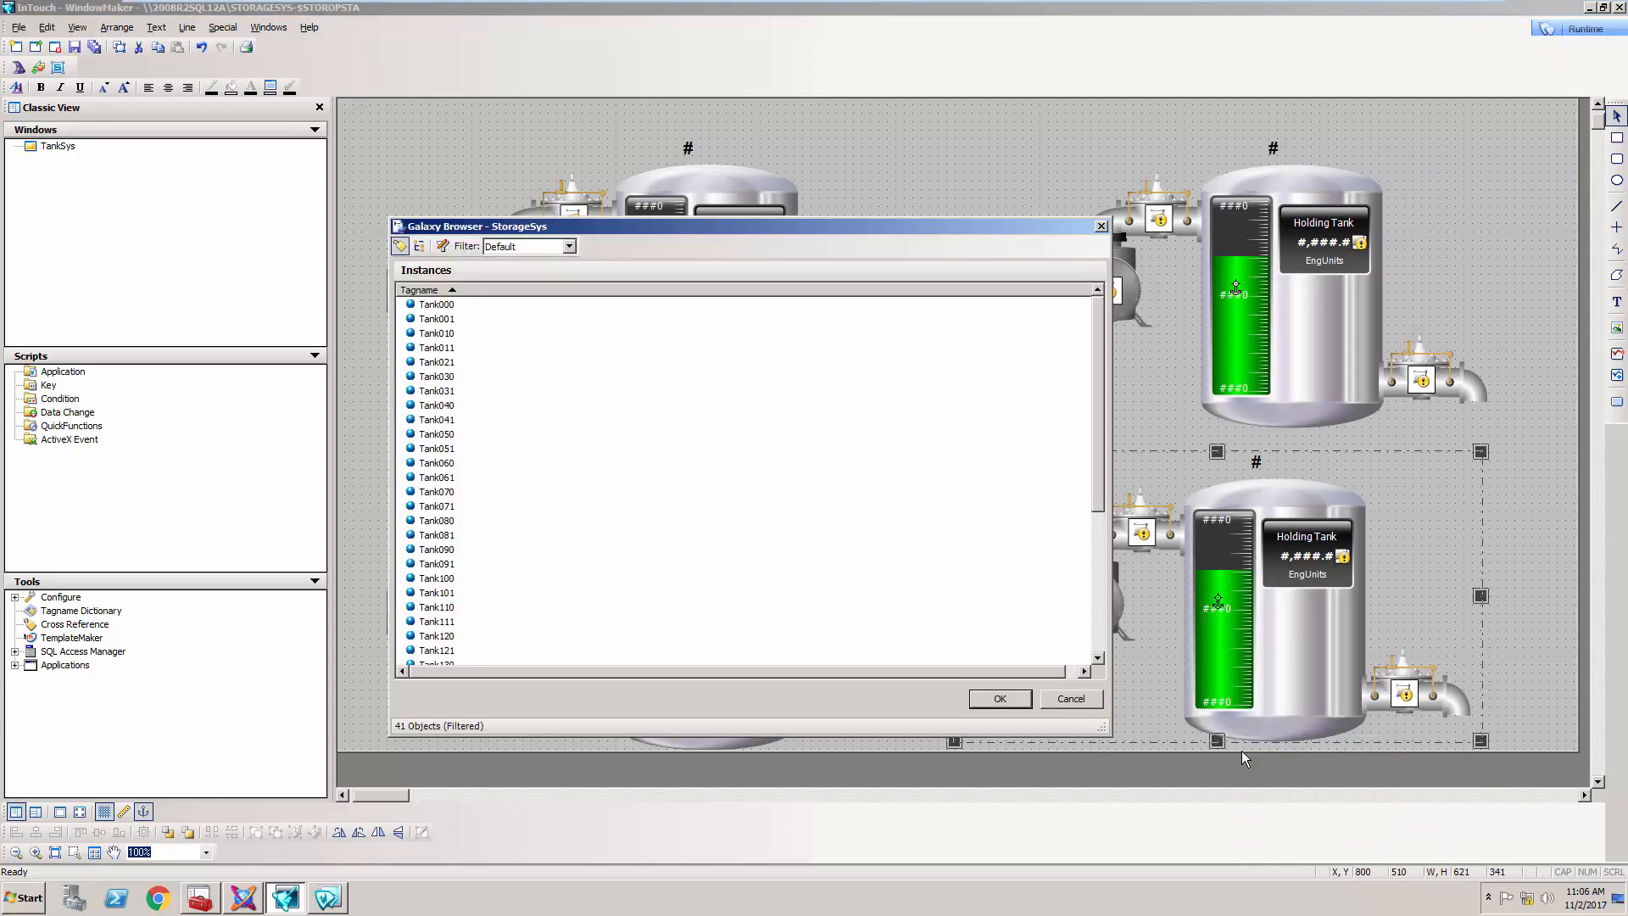
pyautogui.click(435, 405)
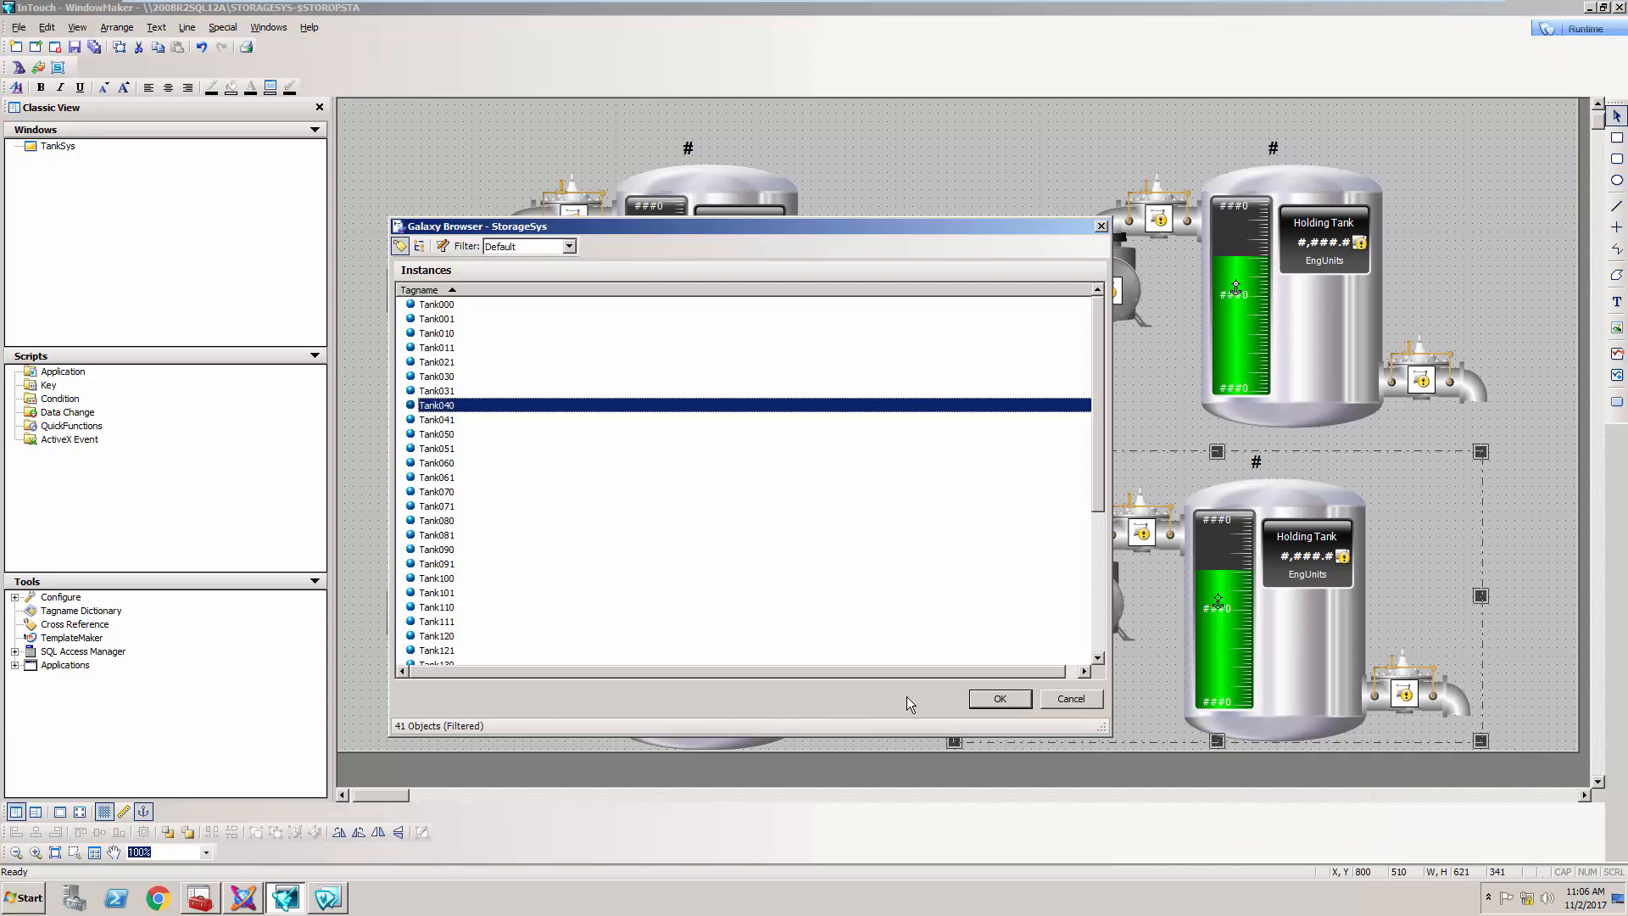
pyautogui.click(1000, 698)
# Switch to runtime to view the TankSys window with its four tank graphics.
pyautogui.click(1582, 29)
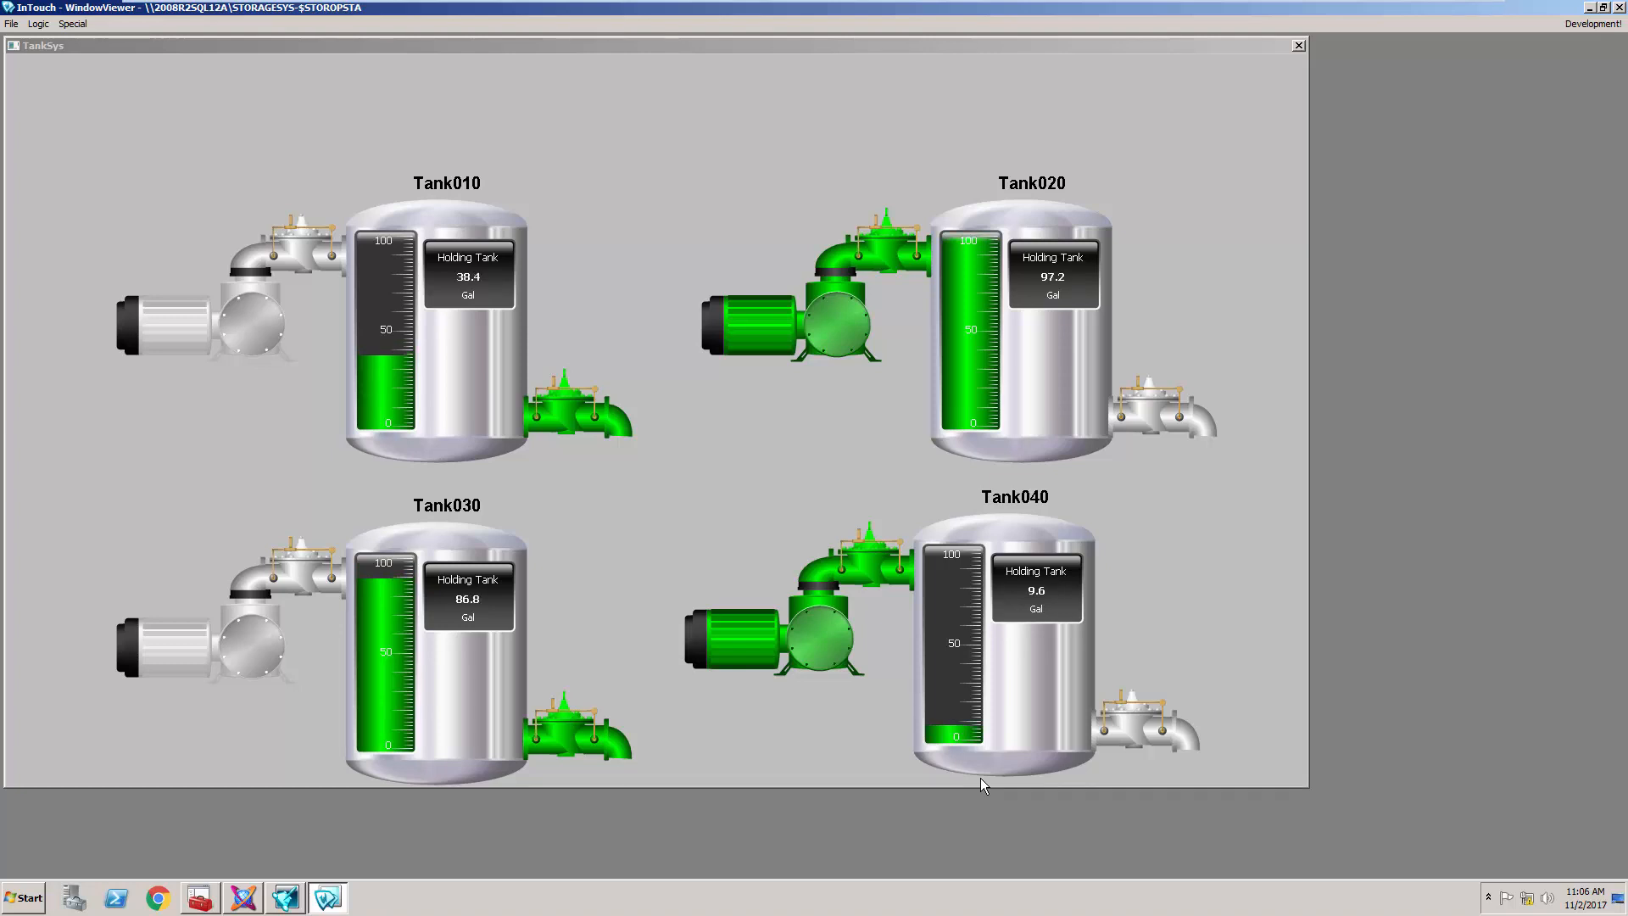
# Bring up the Pump01 motor faceplates of Tank010 and Tank020 in turn, closing each one after viewing it.
pyautogui.click(214, 333)
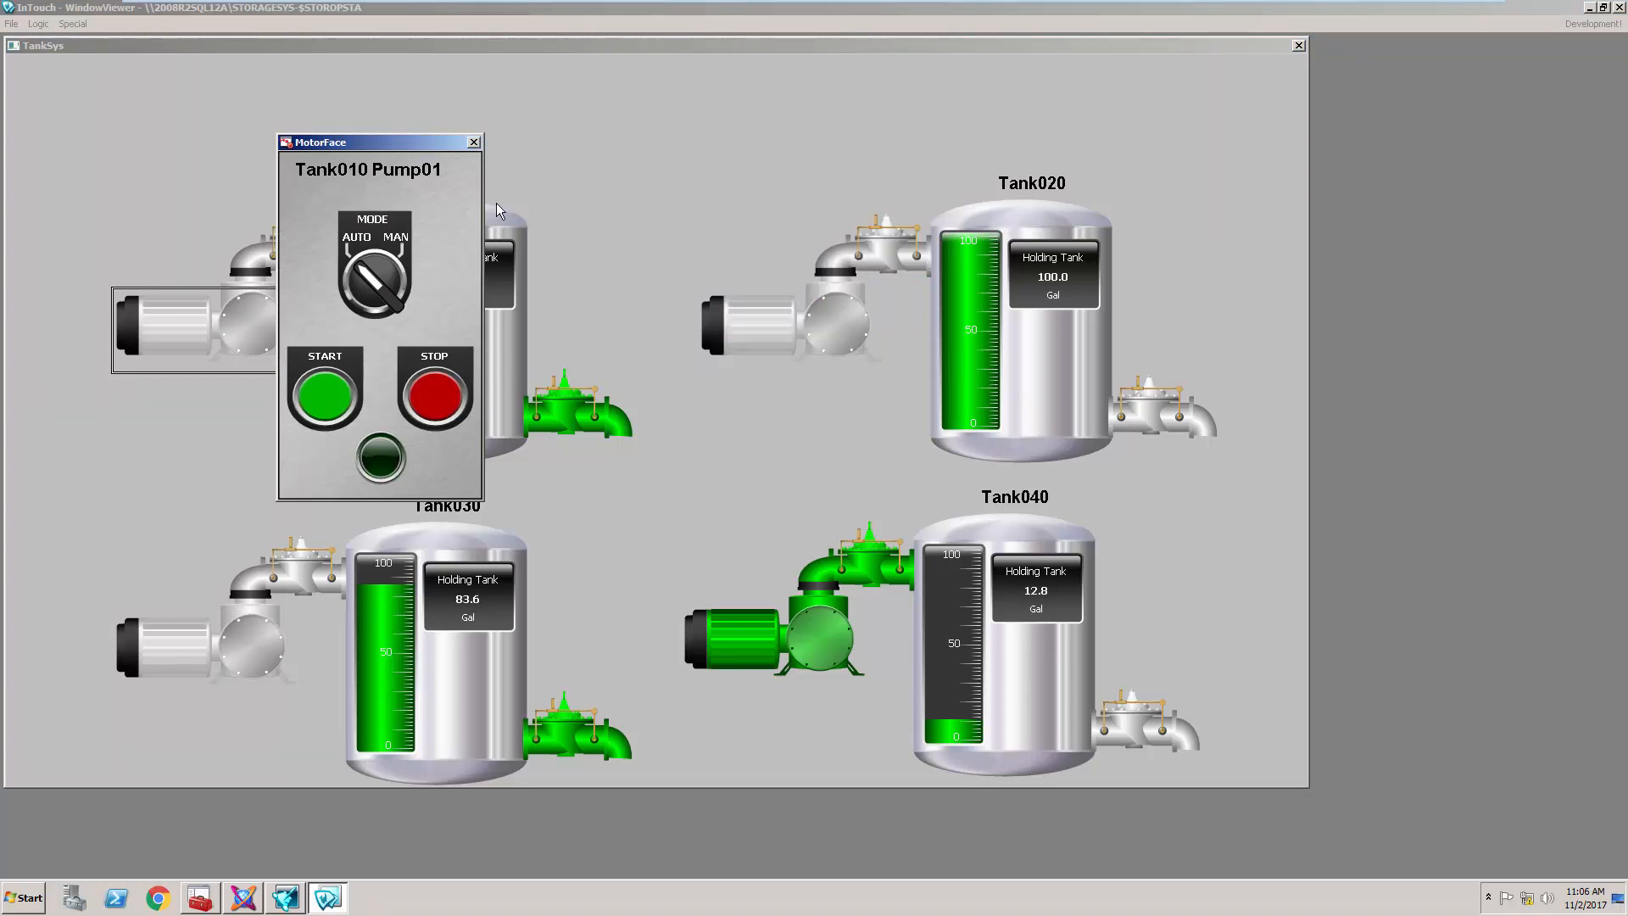
pyautogui.click(473, 142)
pyautogui.click(797, 298)
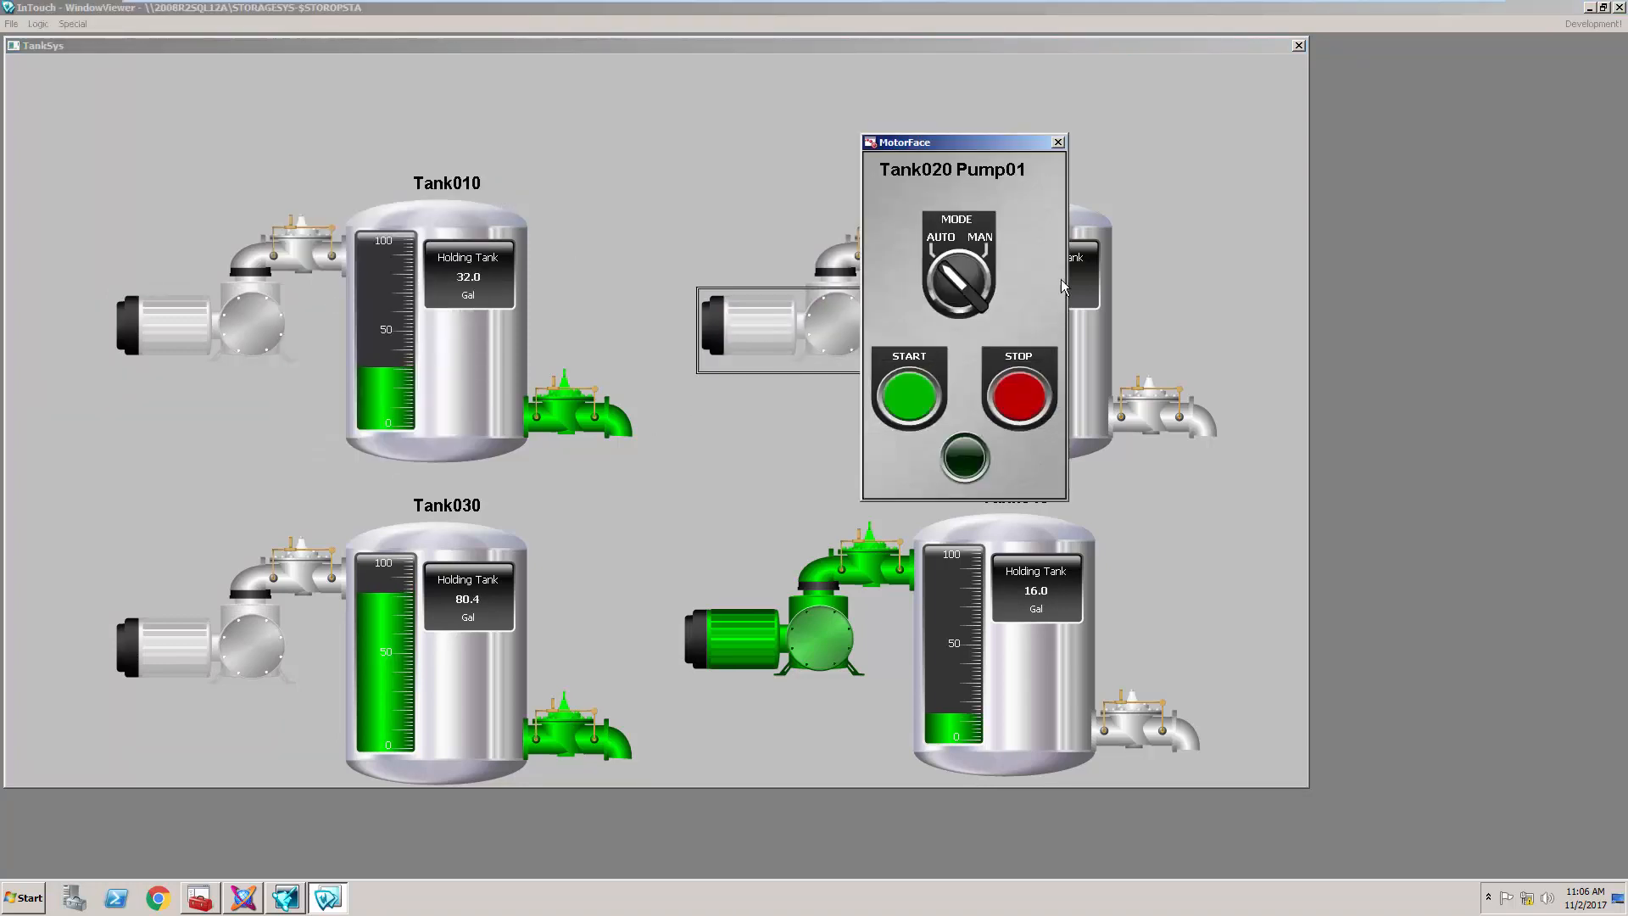
pyautogui.click(1058, 142)
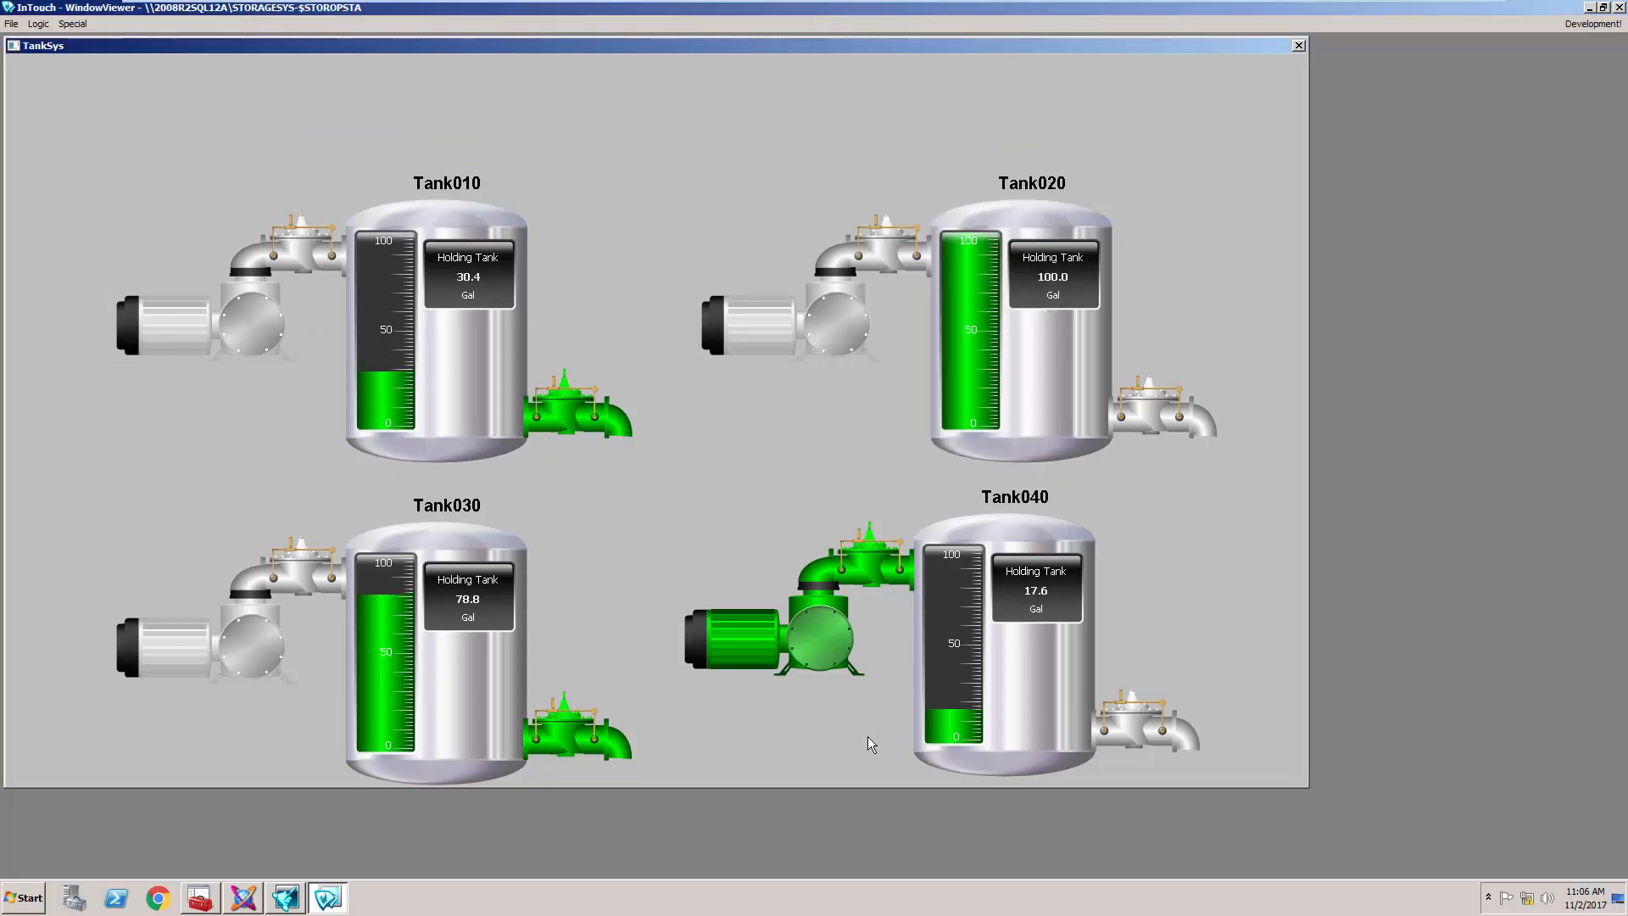
# Bring up the Tank040 Pump01 motor faceplate, move it up to the space between Tank010 and Tank020, and close it.
pyautogui.click(790, 655)
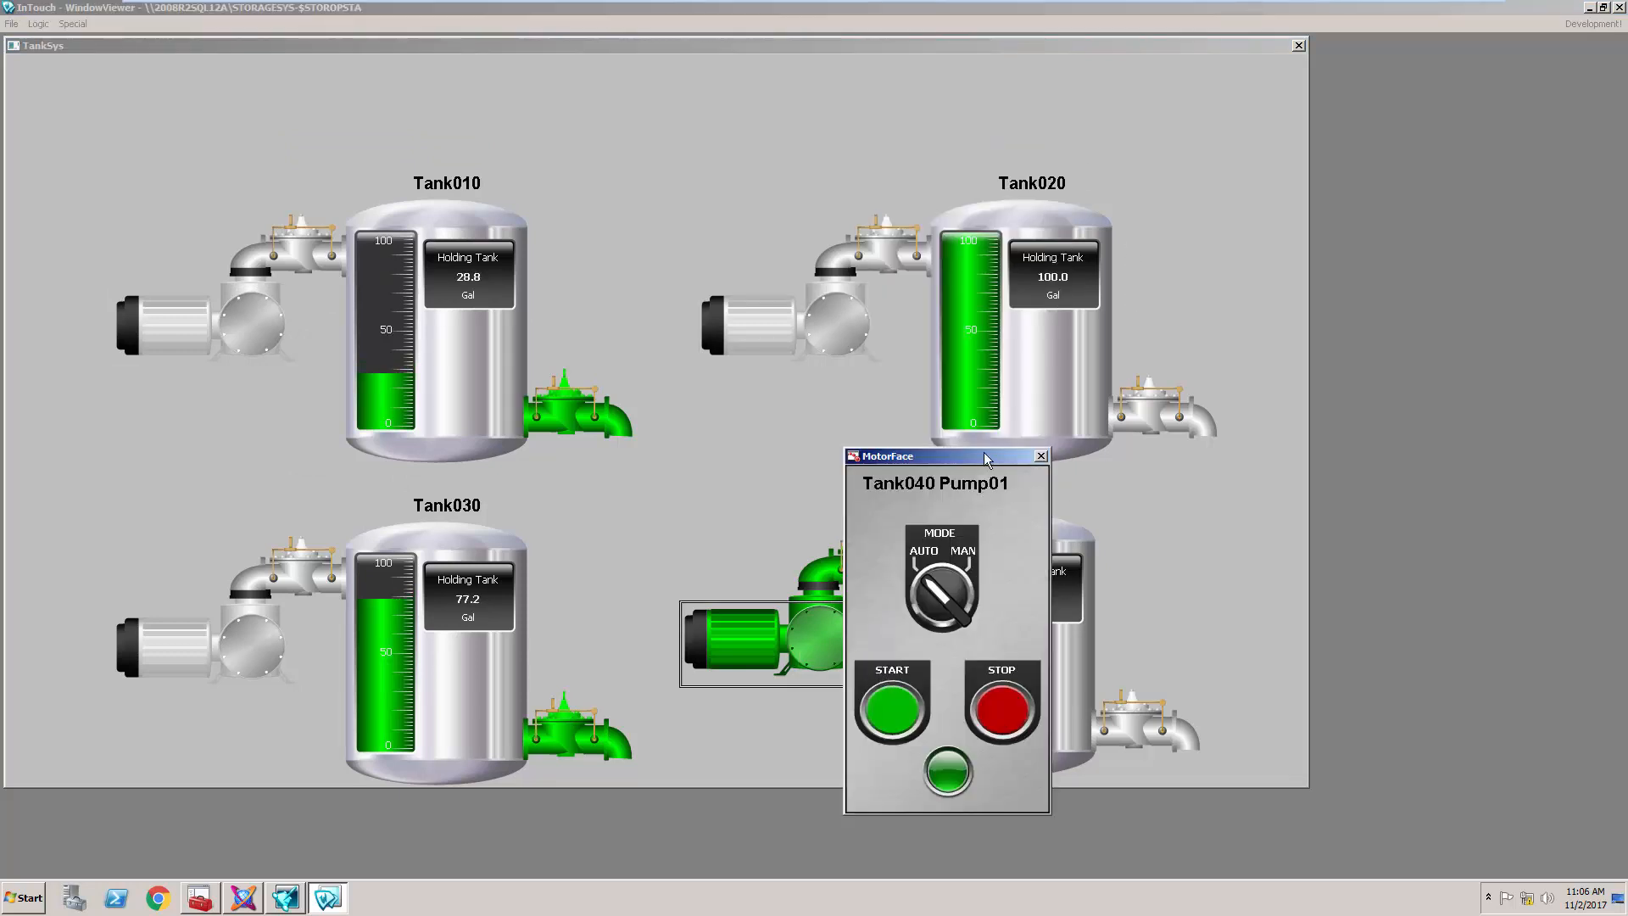
pyautogui.moveTo(984, 451); pyautogui.dragTo(871, 227)
pyautogui.click(930, 231)
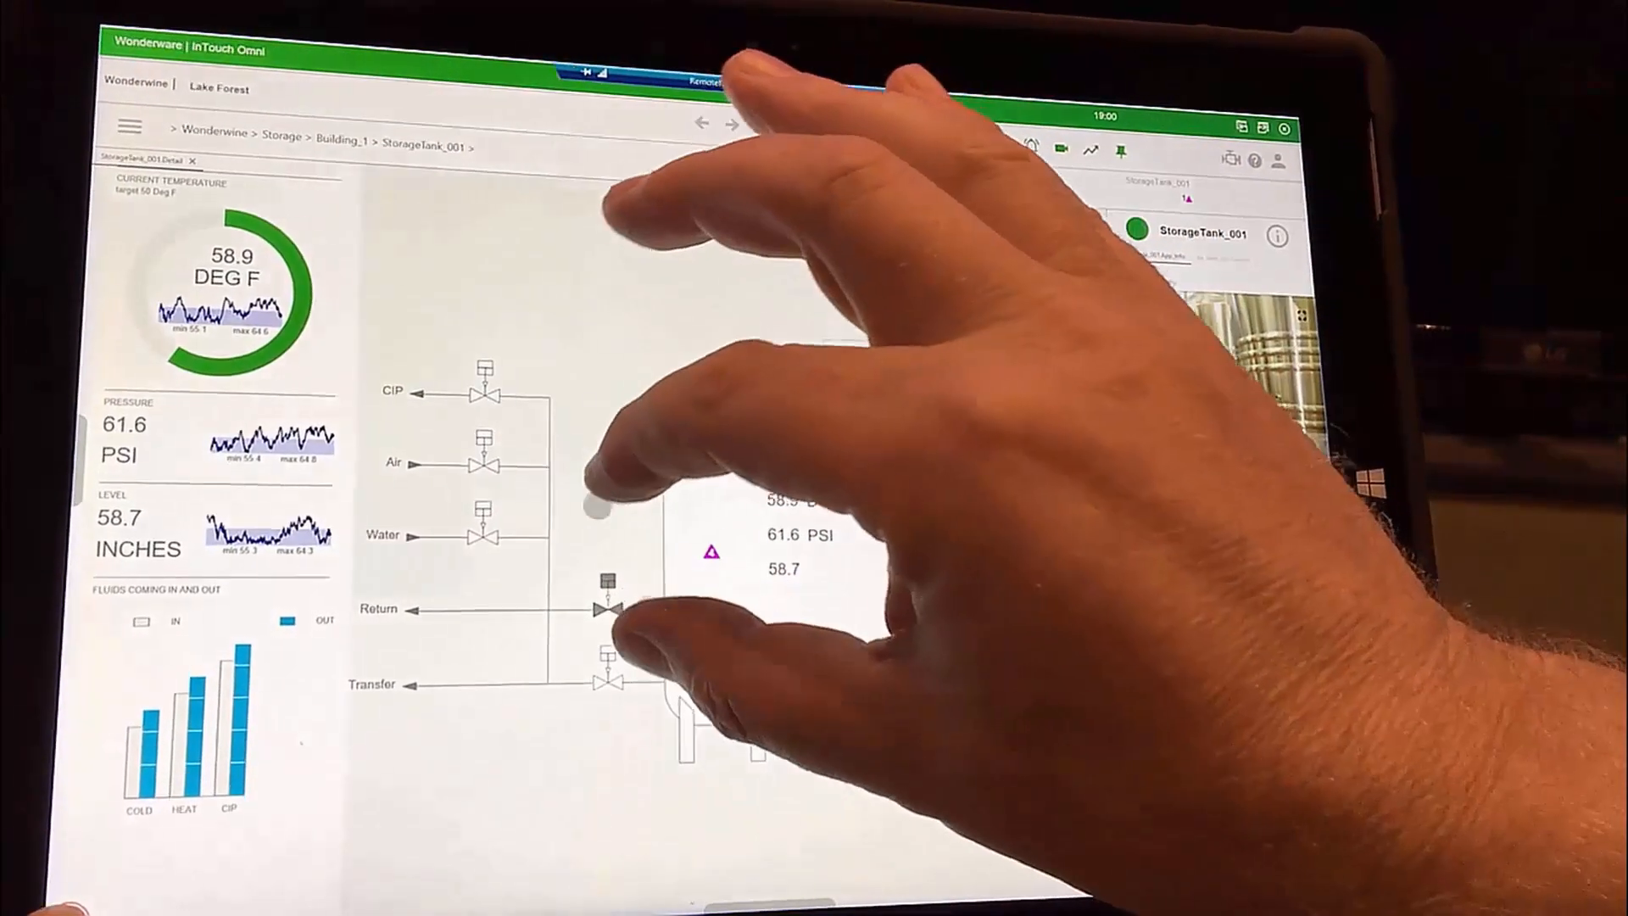
pyautogui.scroll(5, 607, 564)
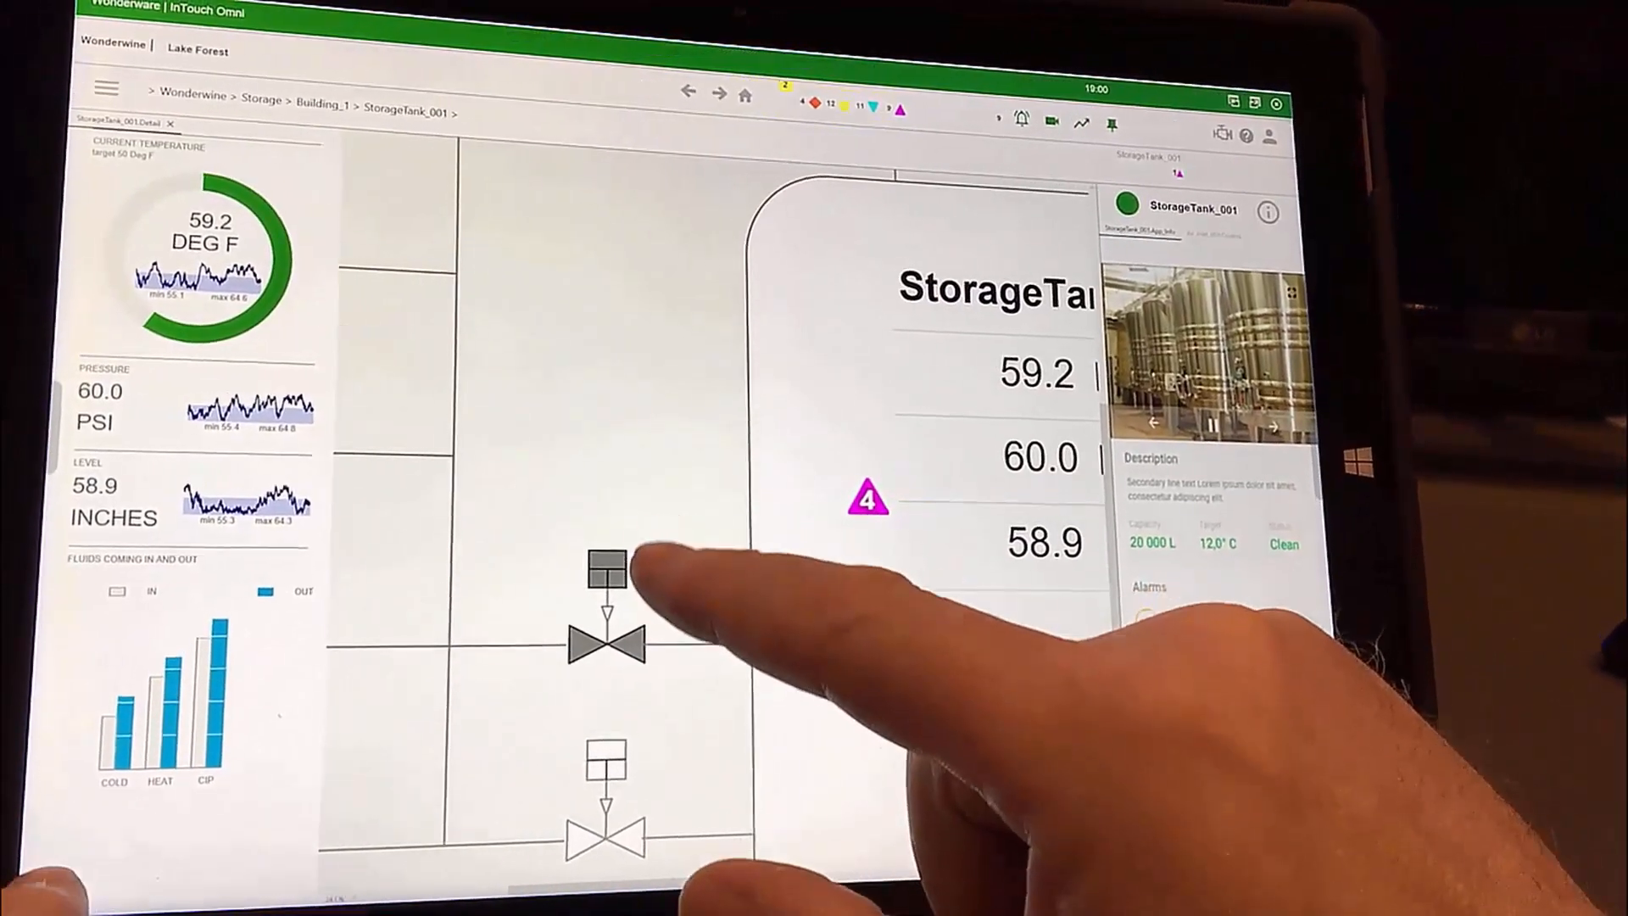
pyautogui.click(608, 571)
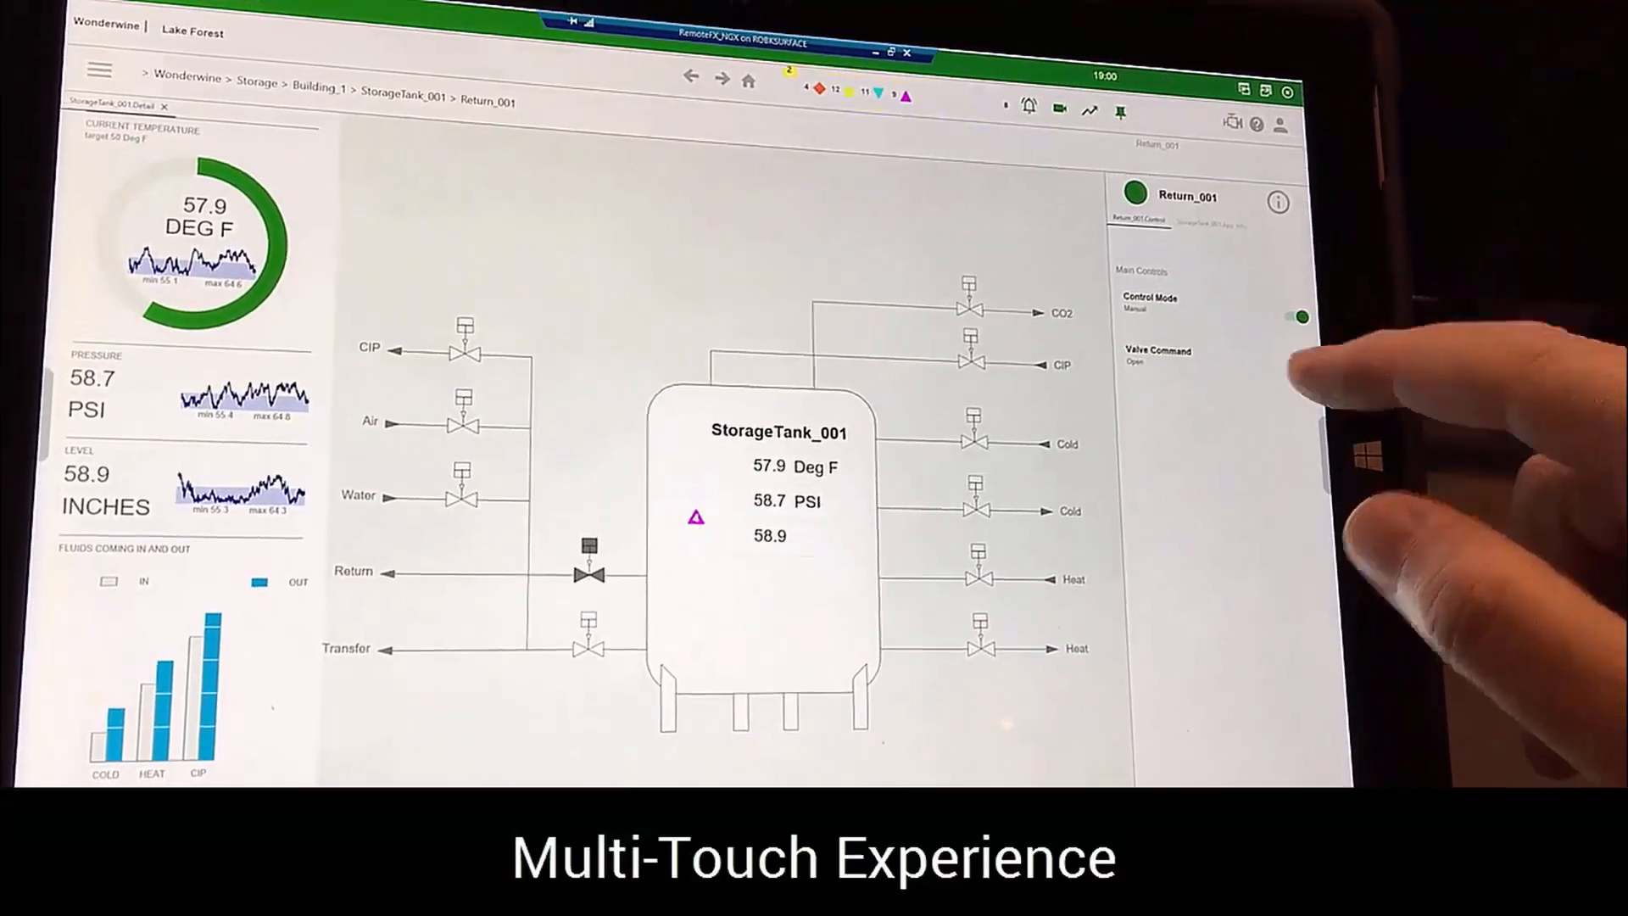
pyautogui.click(1295, 369)
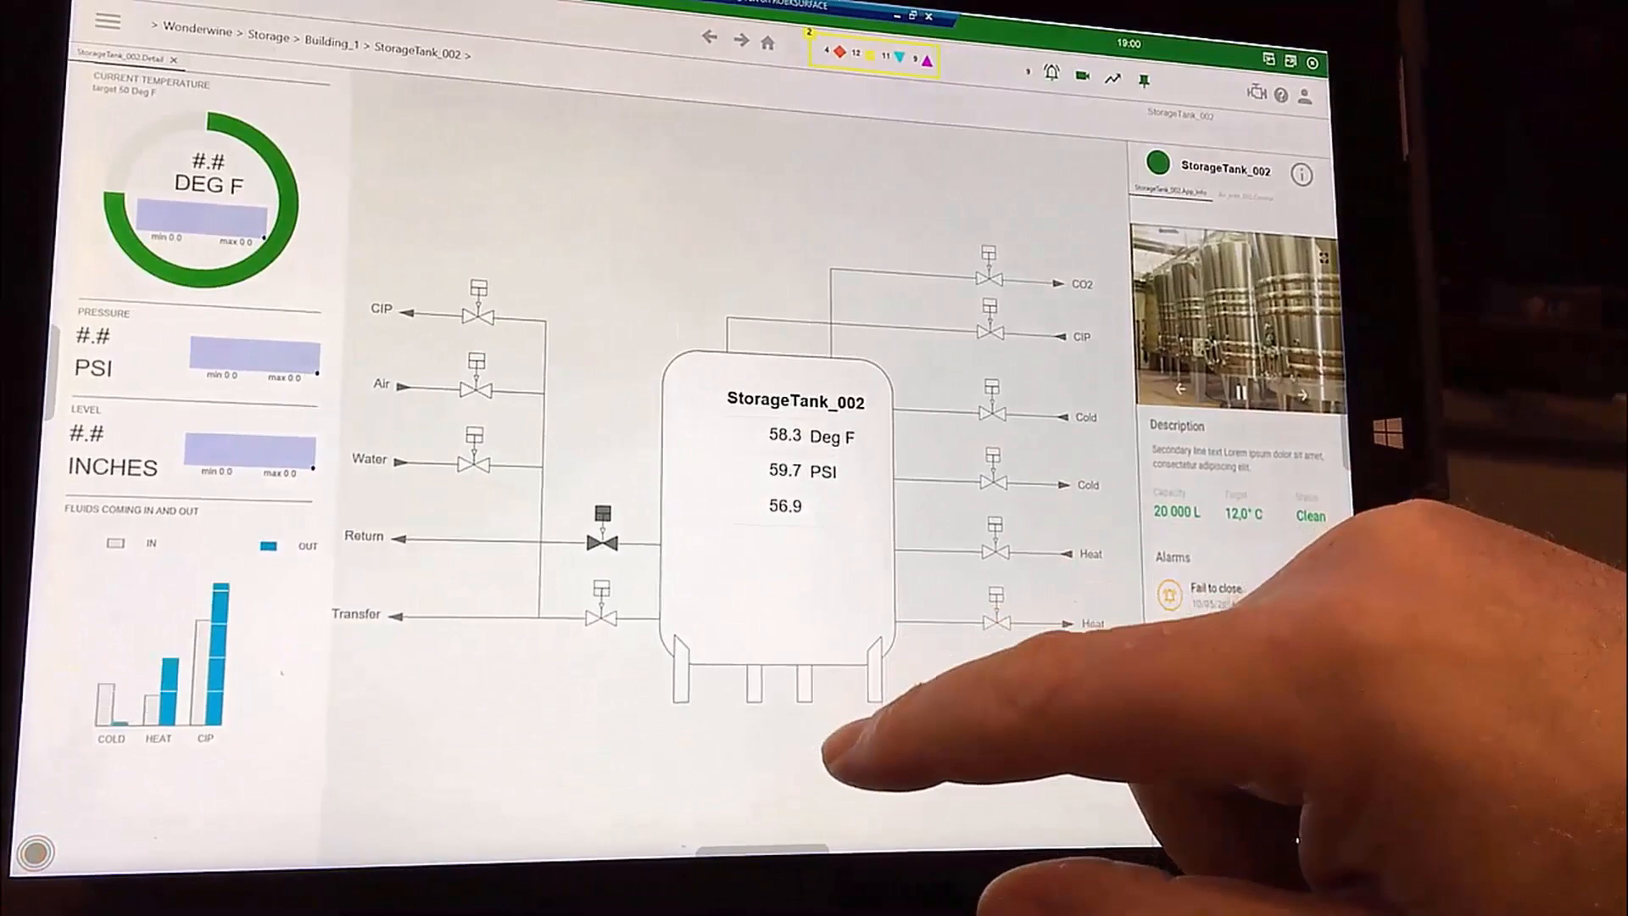
pyautogui.moveTo(827, 755); pyautogui.dragTo(855, 363)
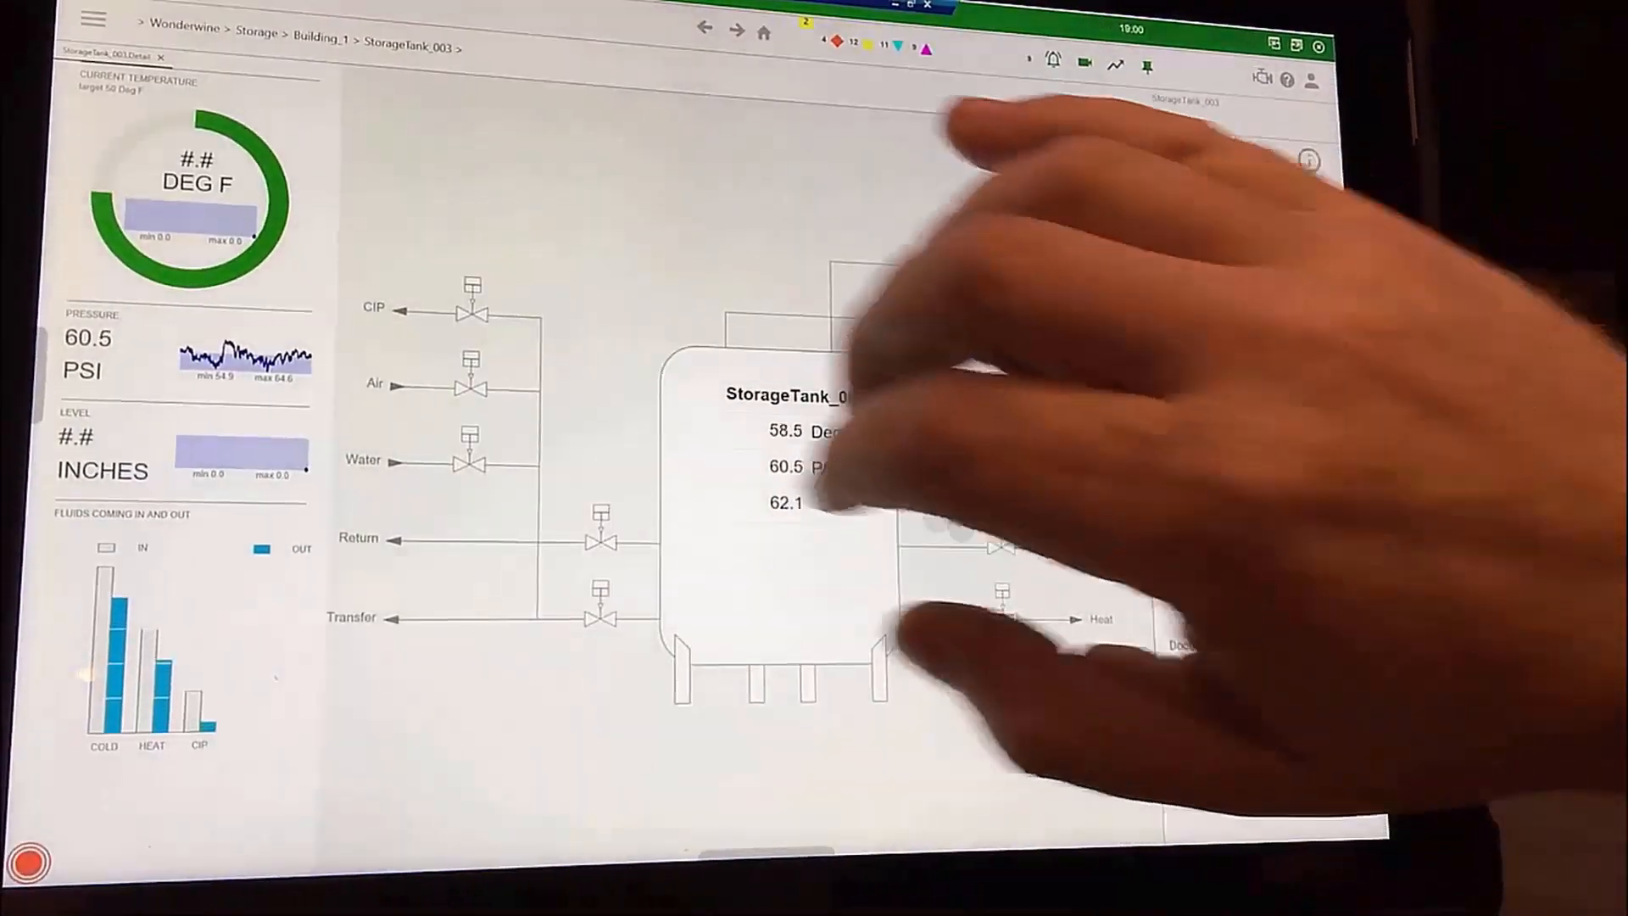
pyautogui.moveTo(937, 519); pyautogui.dragTo(340, 458)
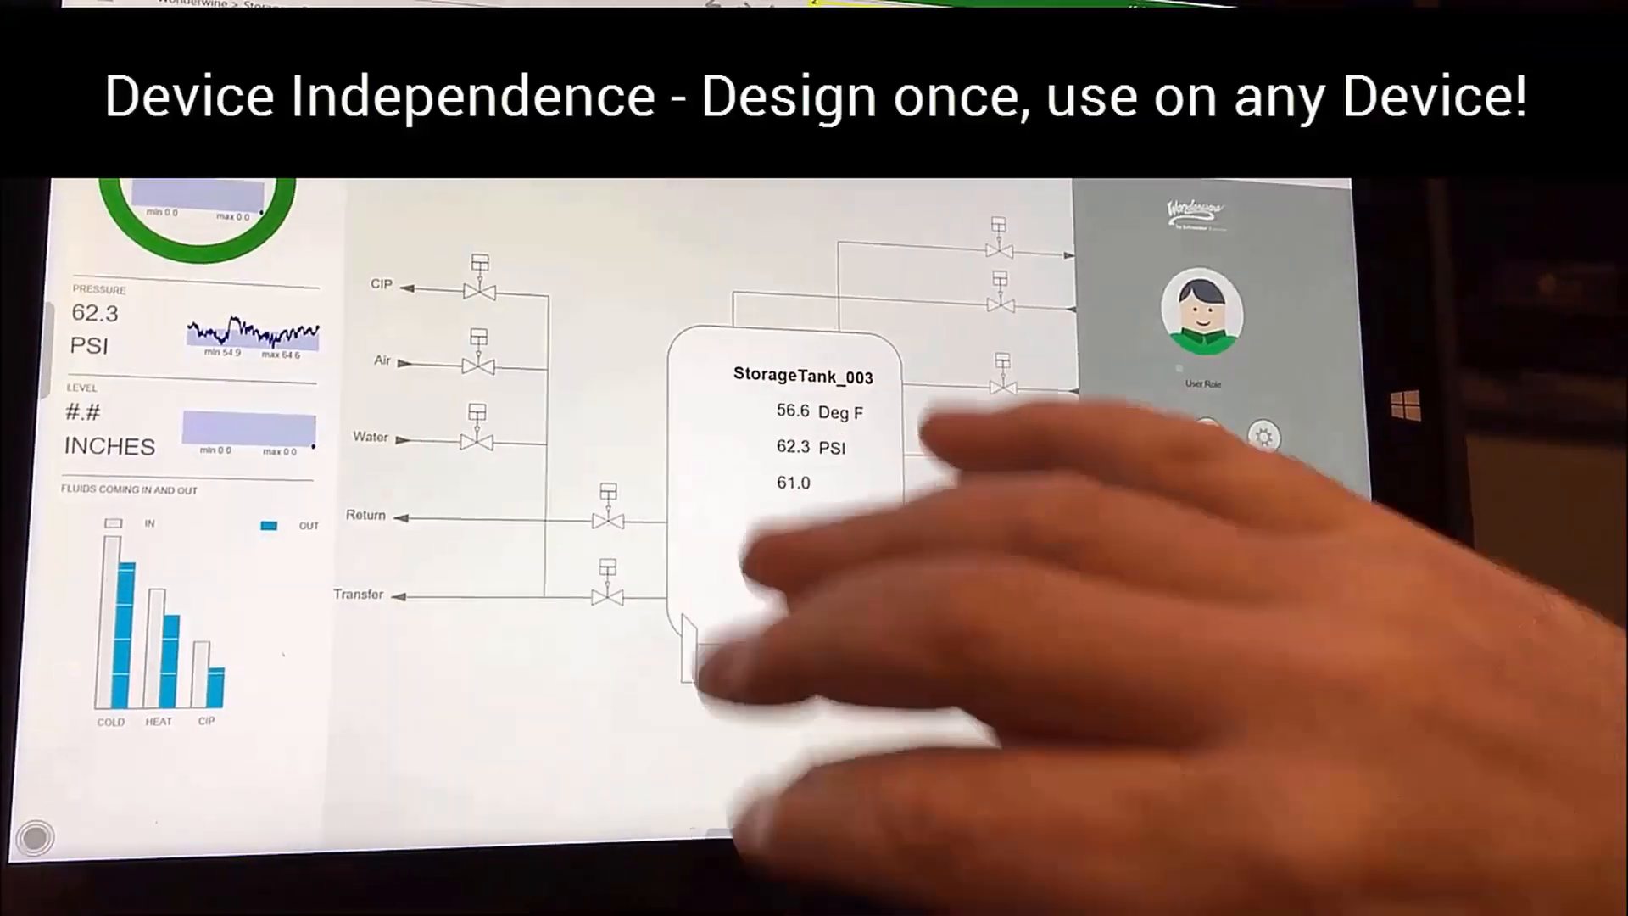
pyautogui.moveTo(721, 551); pyautogui.dragTo(1075, 618)
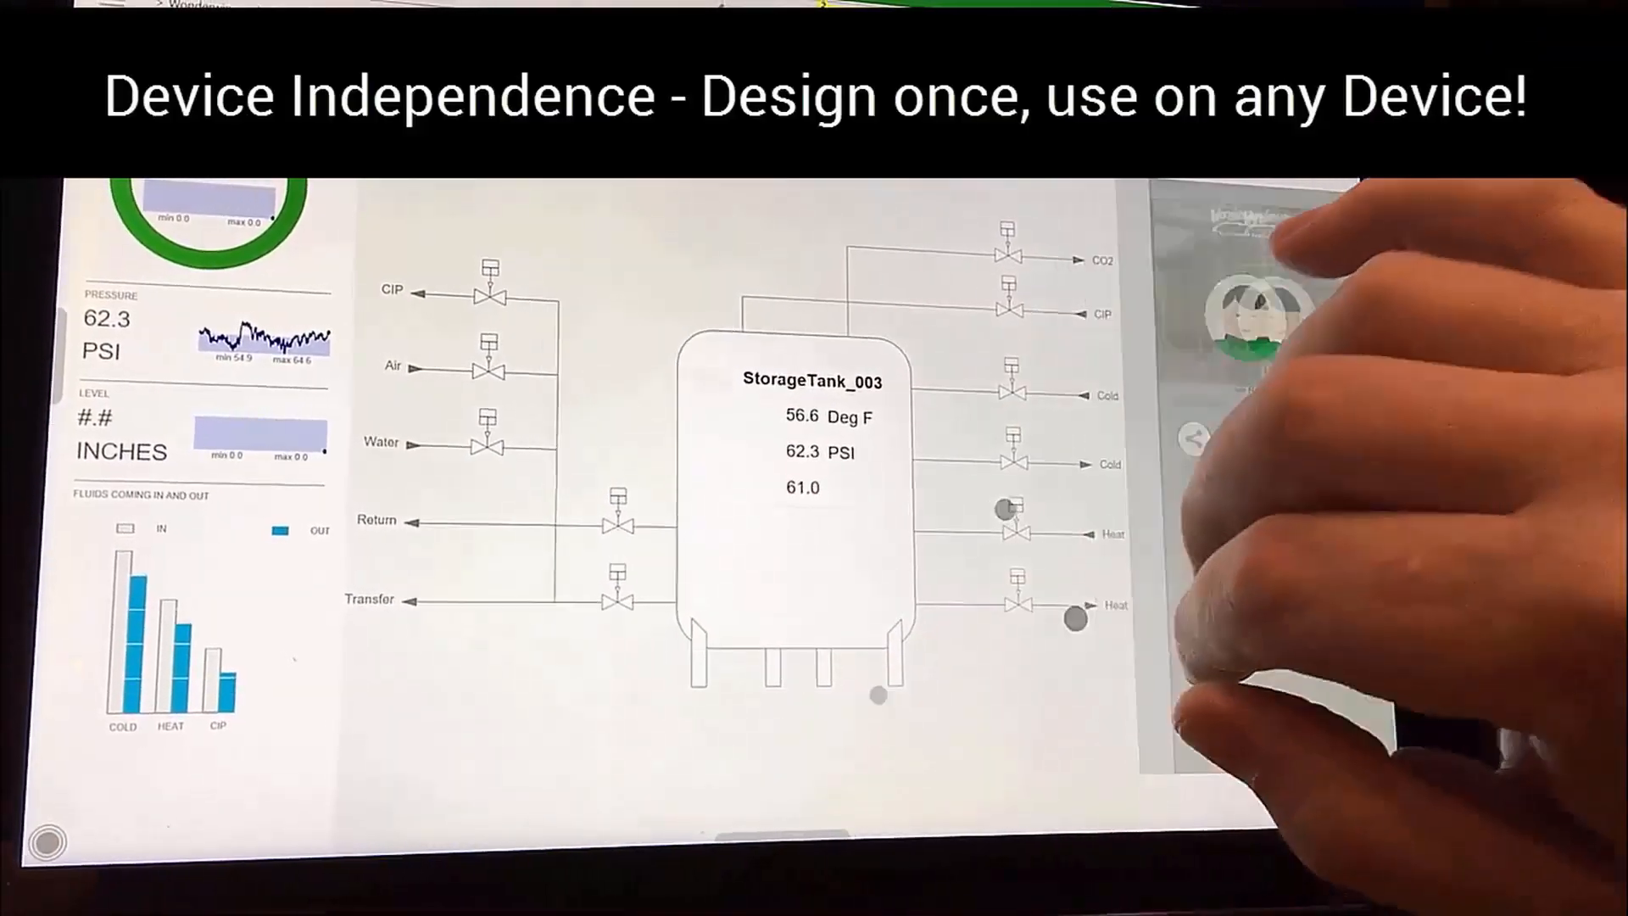
pyautogui.moveTo(814, 679); pyautogui.dragTo(838, 454)
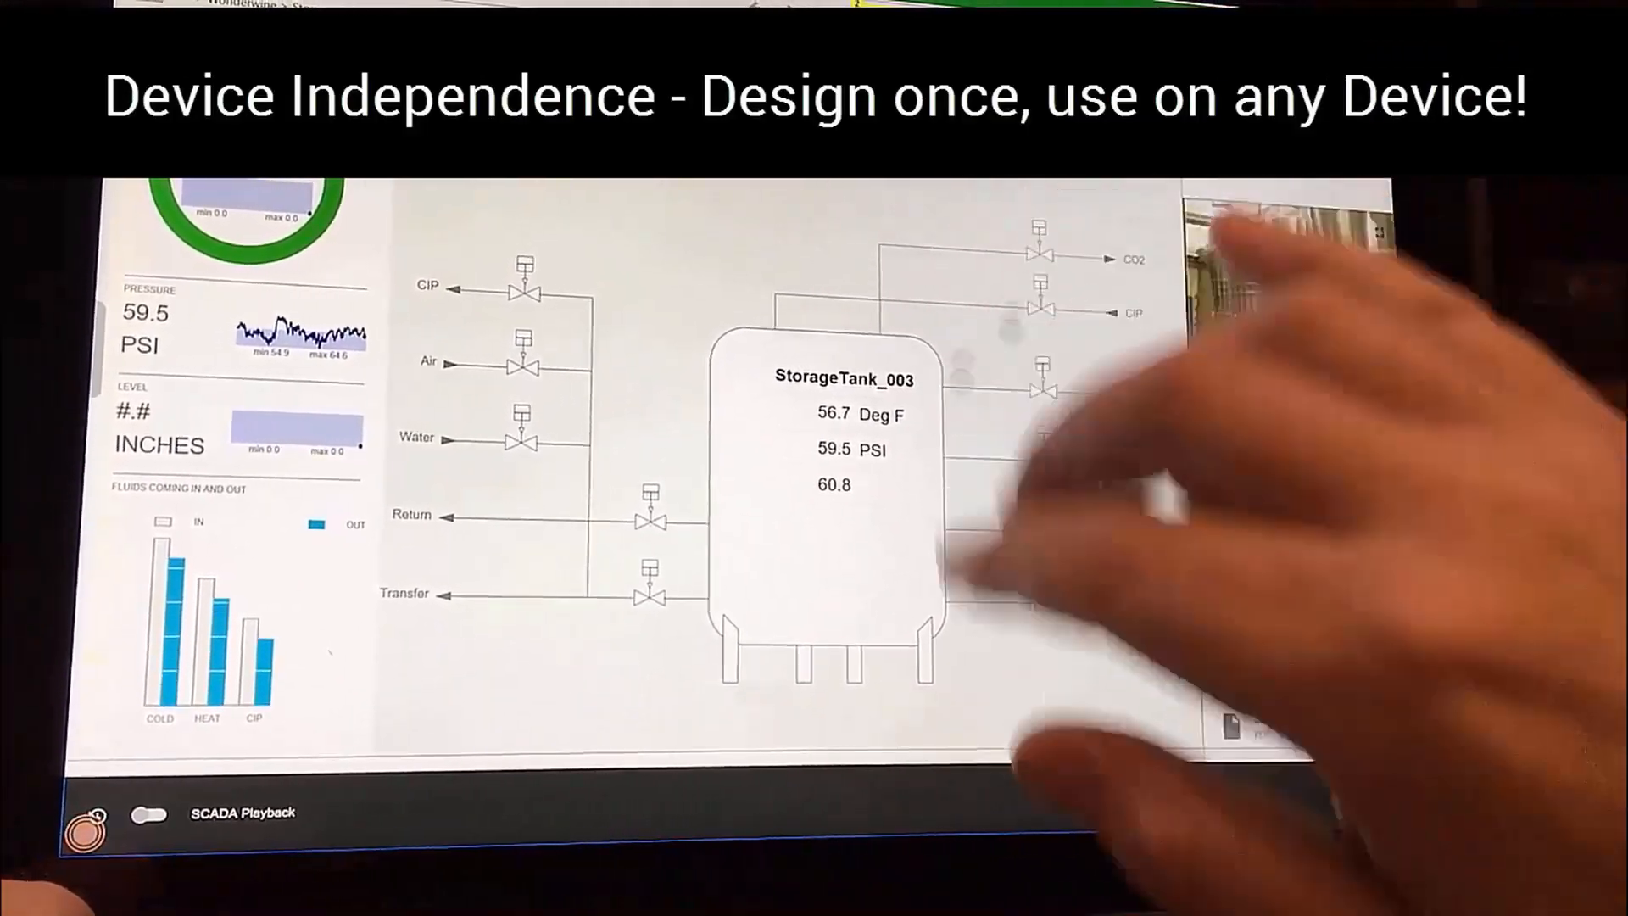
pyautogui.moveTo(1010, 331); pyautogui.dragTo(1052, 678)
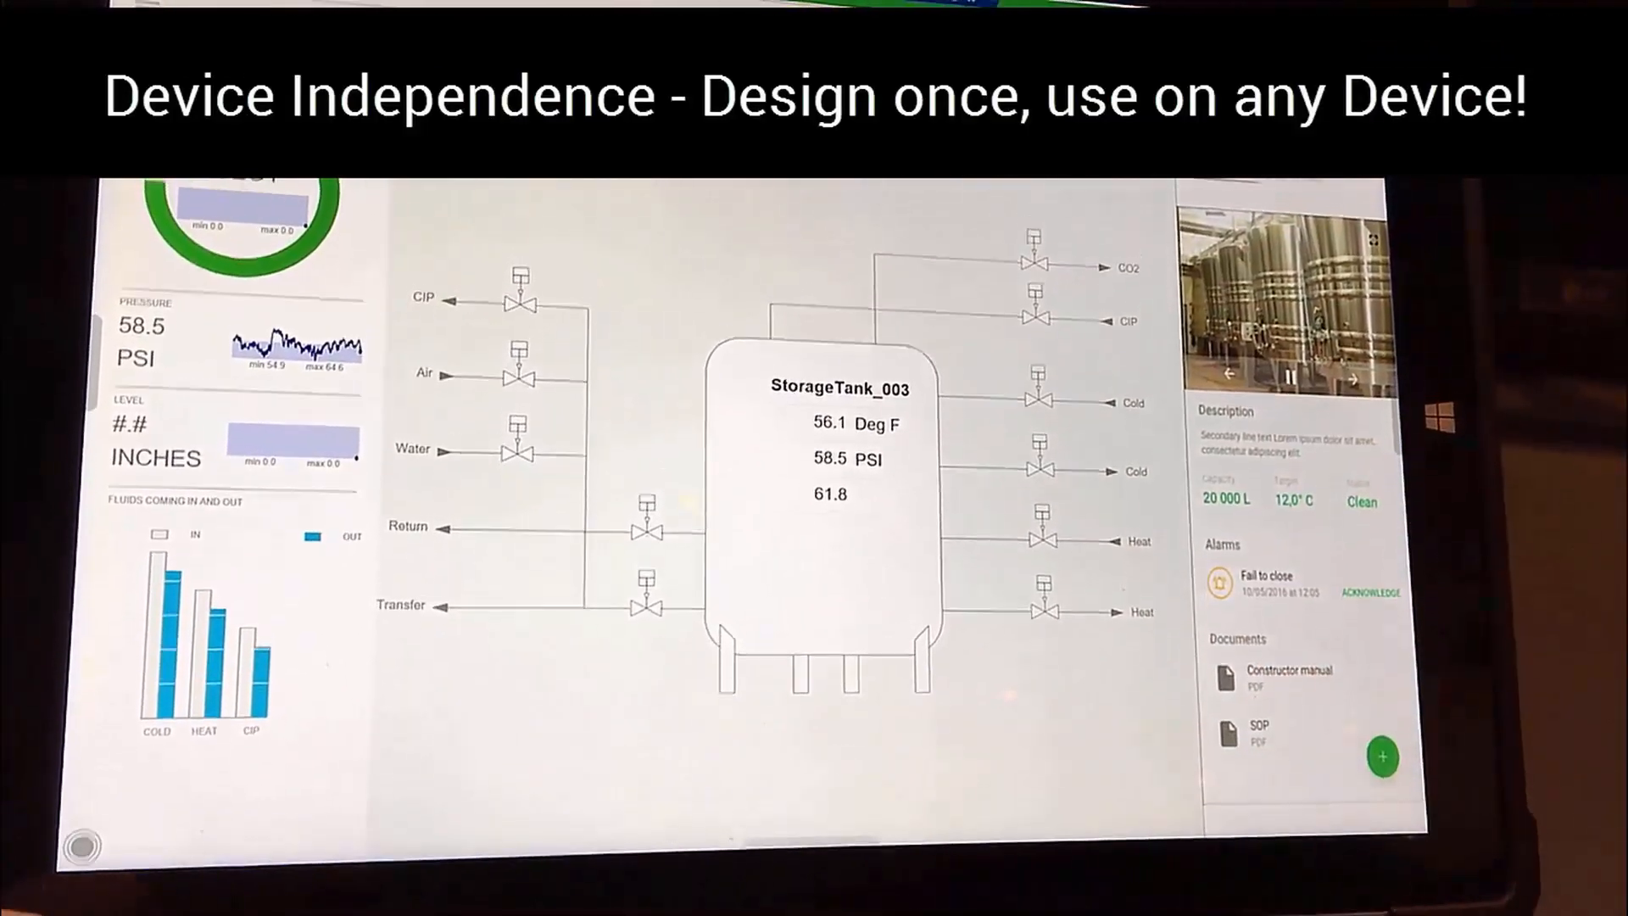